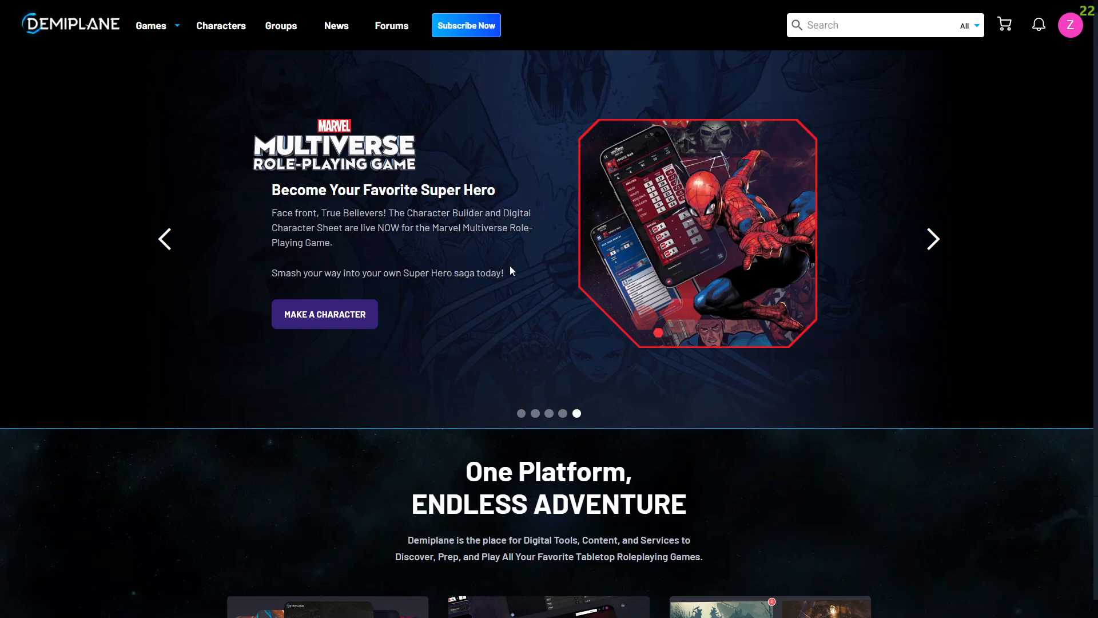
# Look through the featured games in the home page banner carousel
pyautogui.click(164, 241)
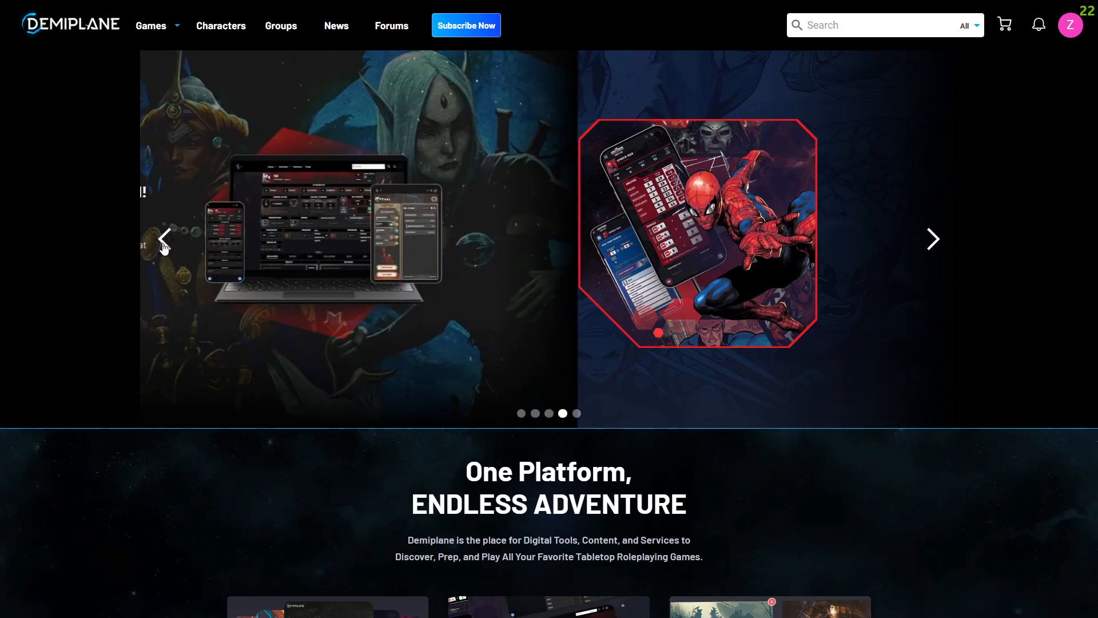
pyautogui.click(164, 245)
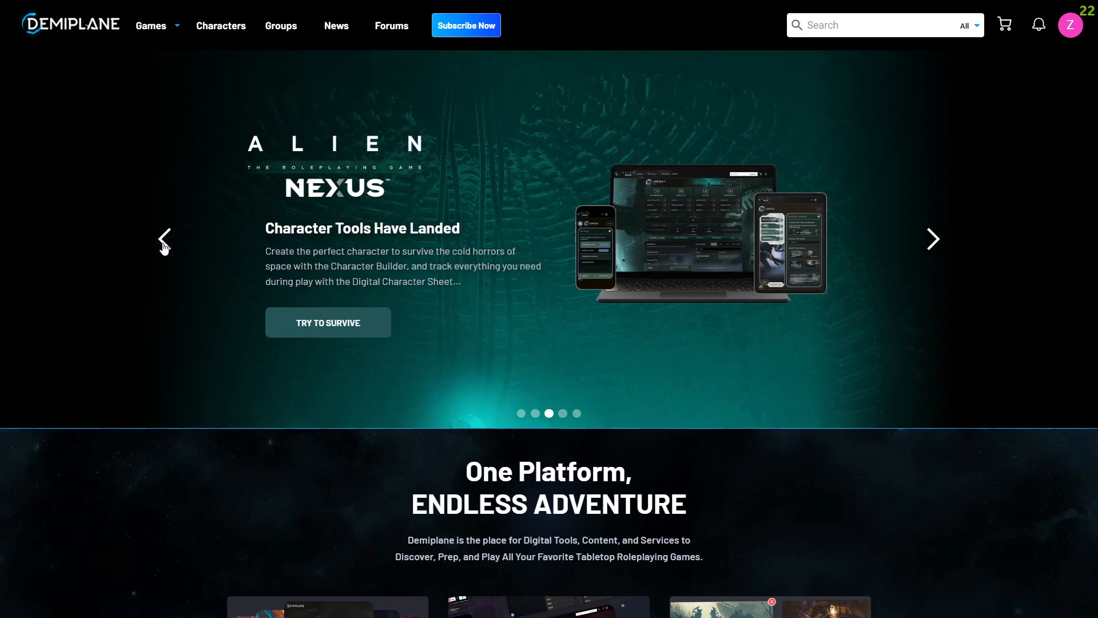
pyautogui.click(164, 244)
pyautogui.click(164, 245)
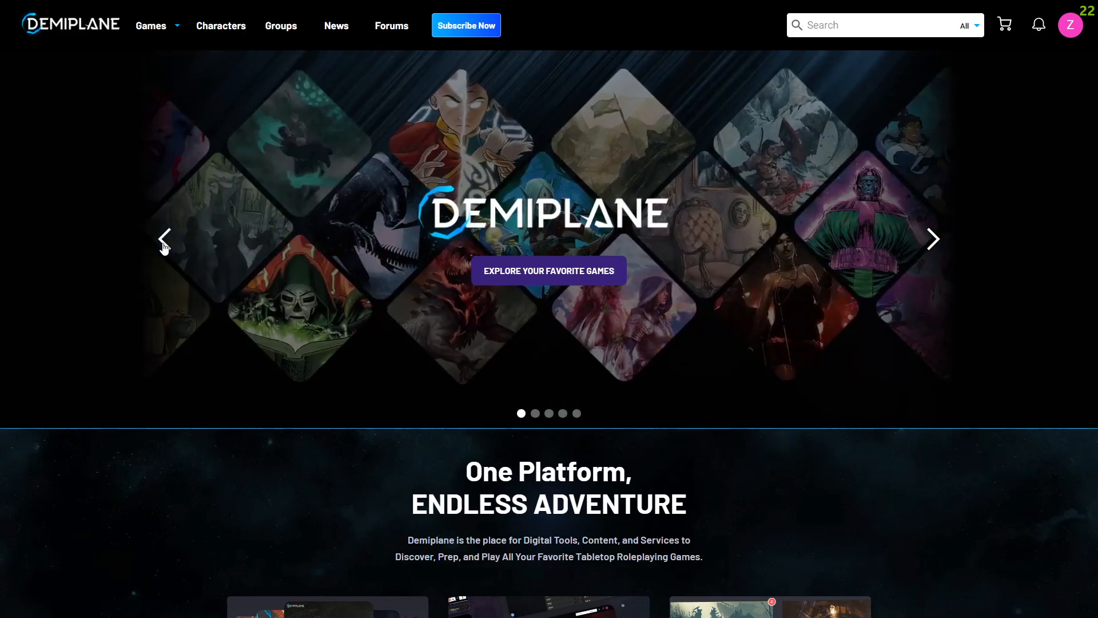
pyautogui.click(935, 246)
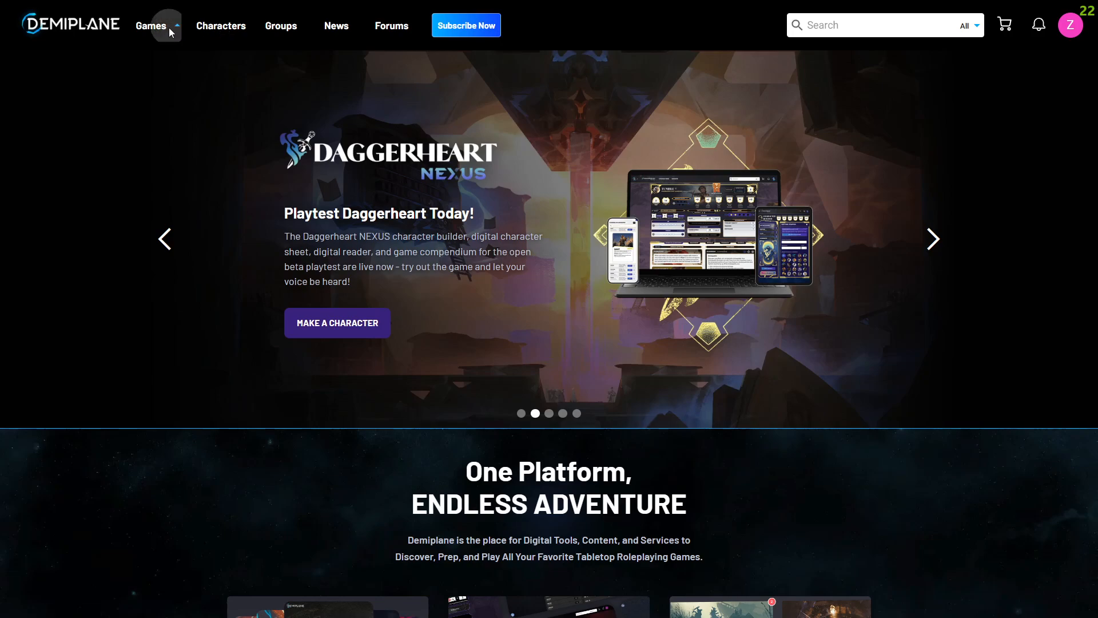
# Go to the Pathfinder Nexus site and open the list of own Pathfinder characters
pyautogui.moveTo(169, 27)
pyautogui.click(370, 126)
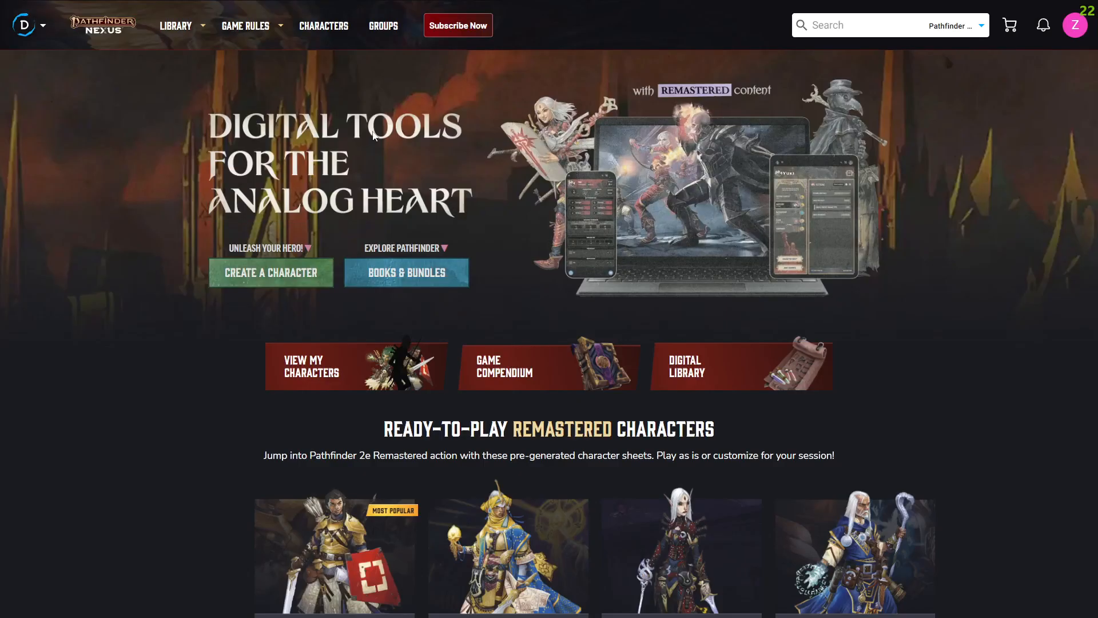
pyautogui.click(339, 26)
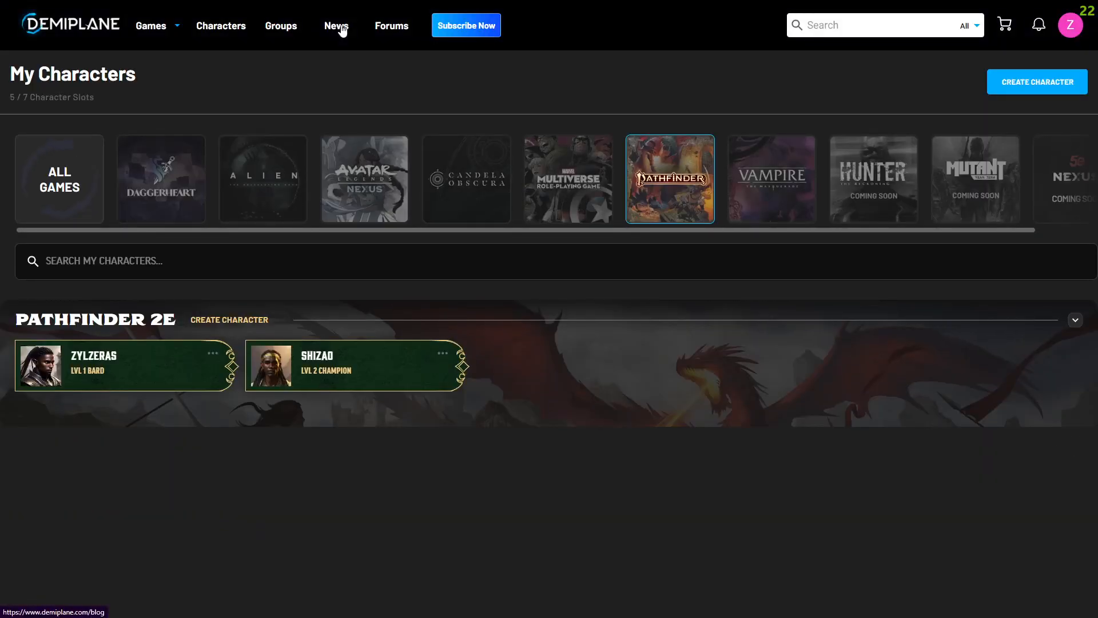
# Show own characters for all games and review the list for each game system
pyautogui.click(102, 173)
pyautogui.scroll(-3, 446, 307)
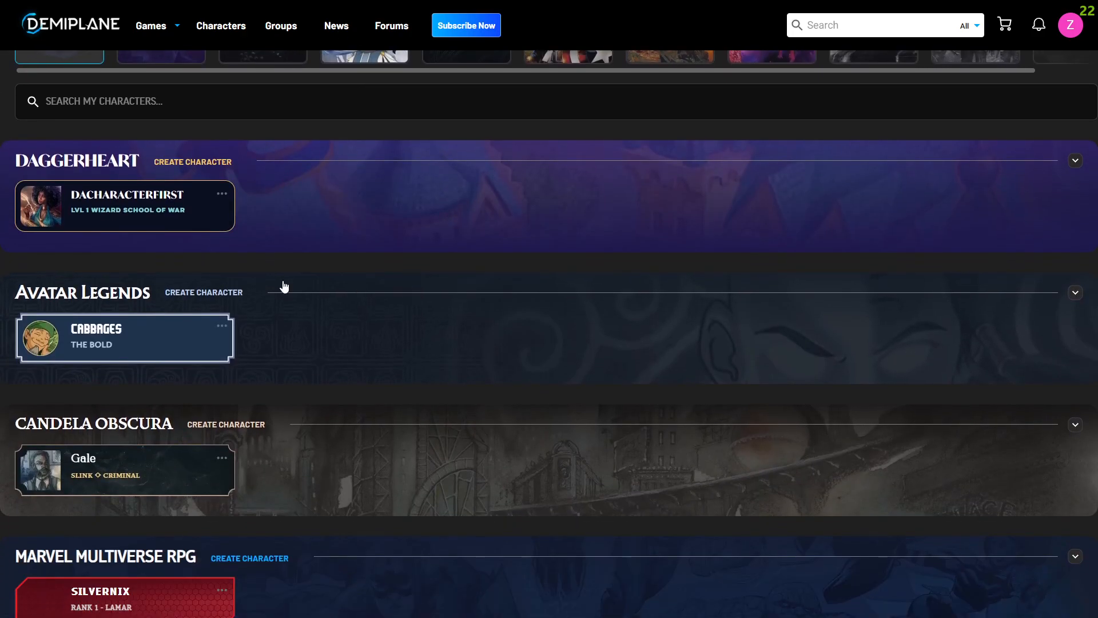
pyautogui.scroll(-2, 358, 234)
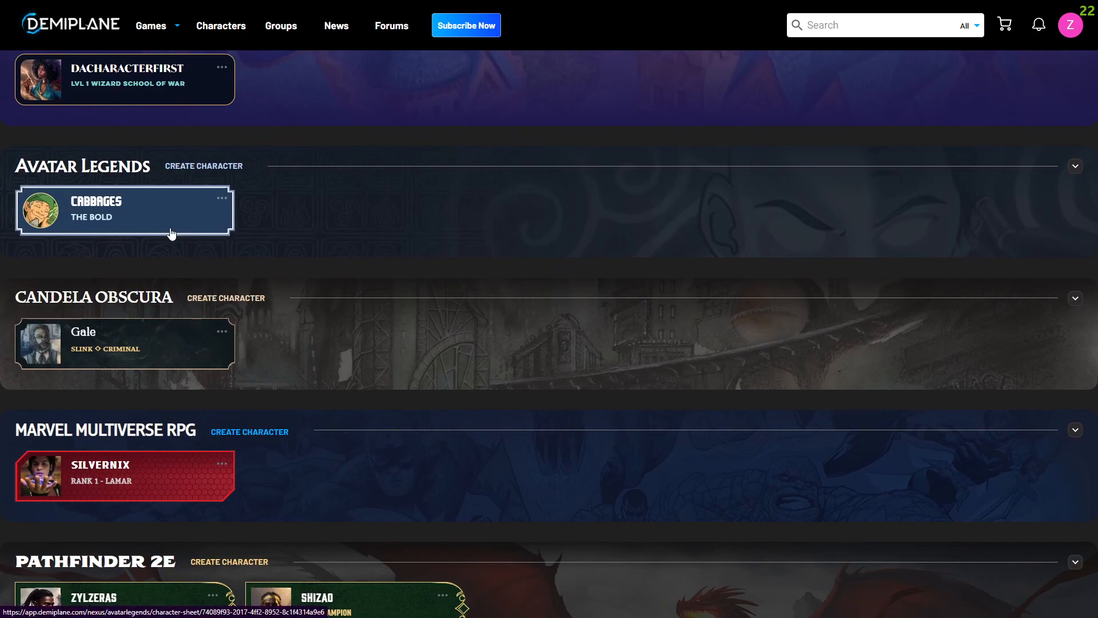
pyautogui.scroll(-2, 188, 230)
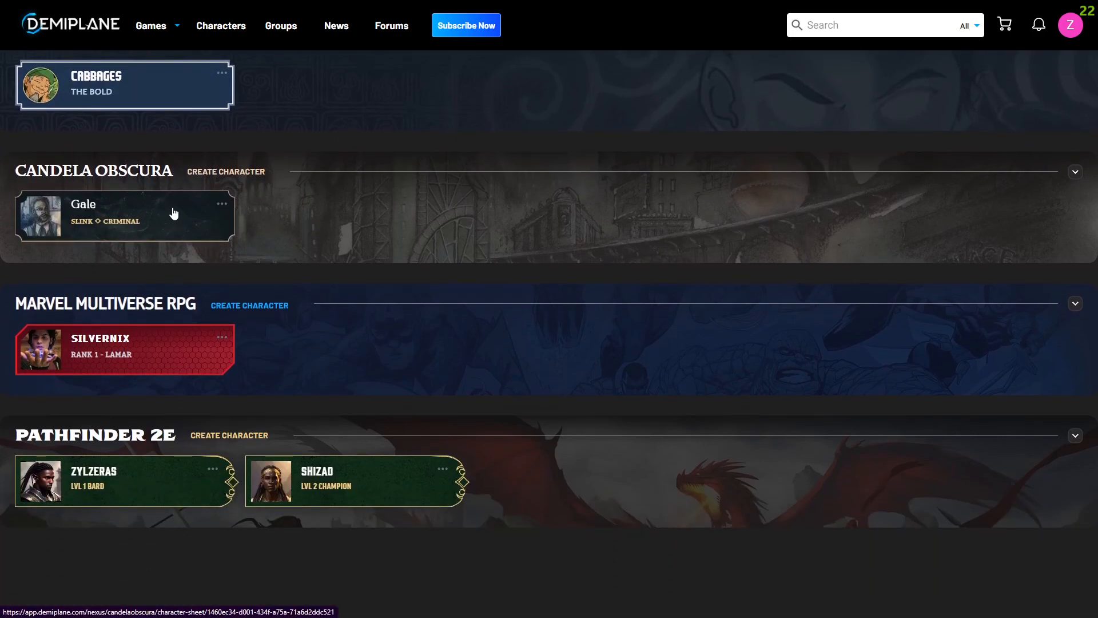
pyautogui.scroll(7, 540, 366)
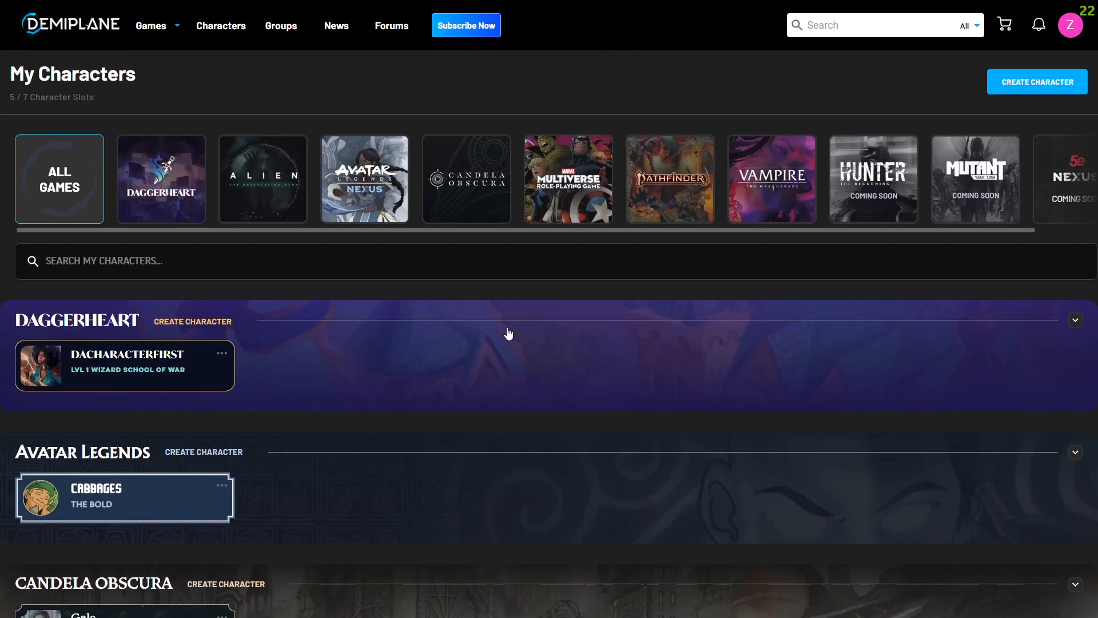
# Create a new character for the Pathfinder game and name it Kaso
pyautogui.click(1030, 93)
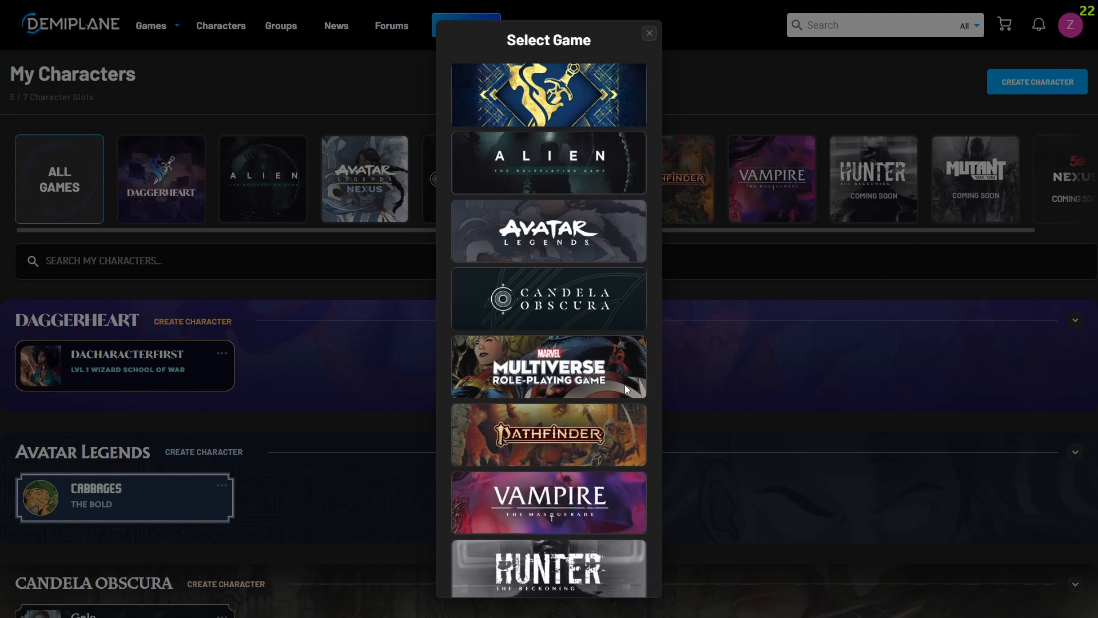
pyautogui.click(551, 441)
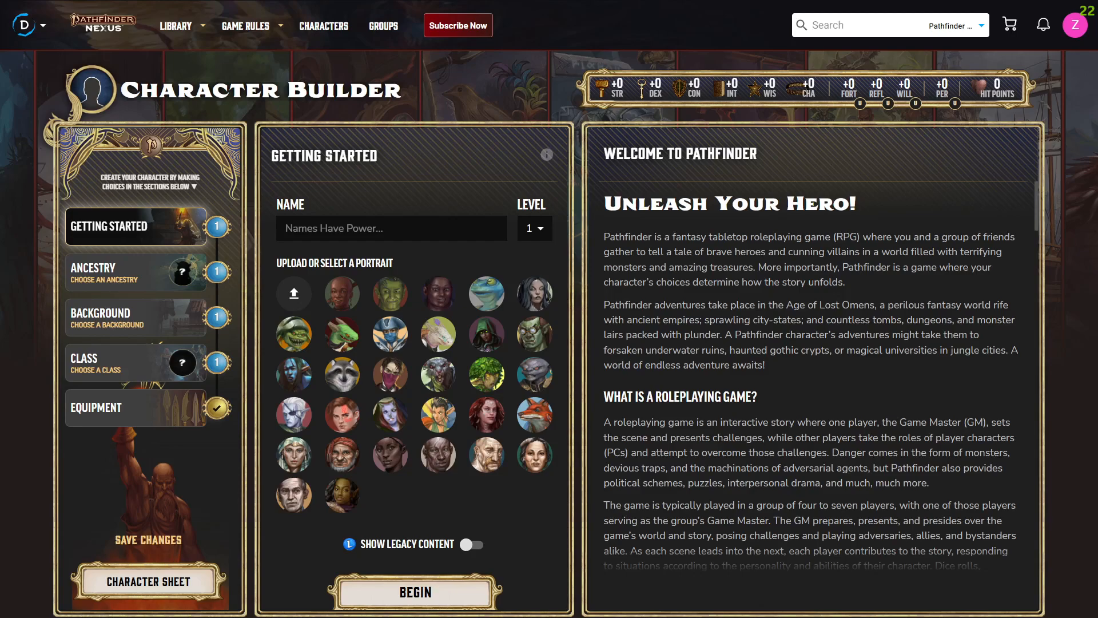
pyautogui.click(359, 229)
pyautogui.write('Kaso')
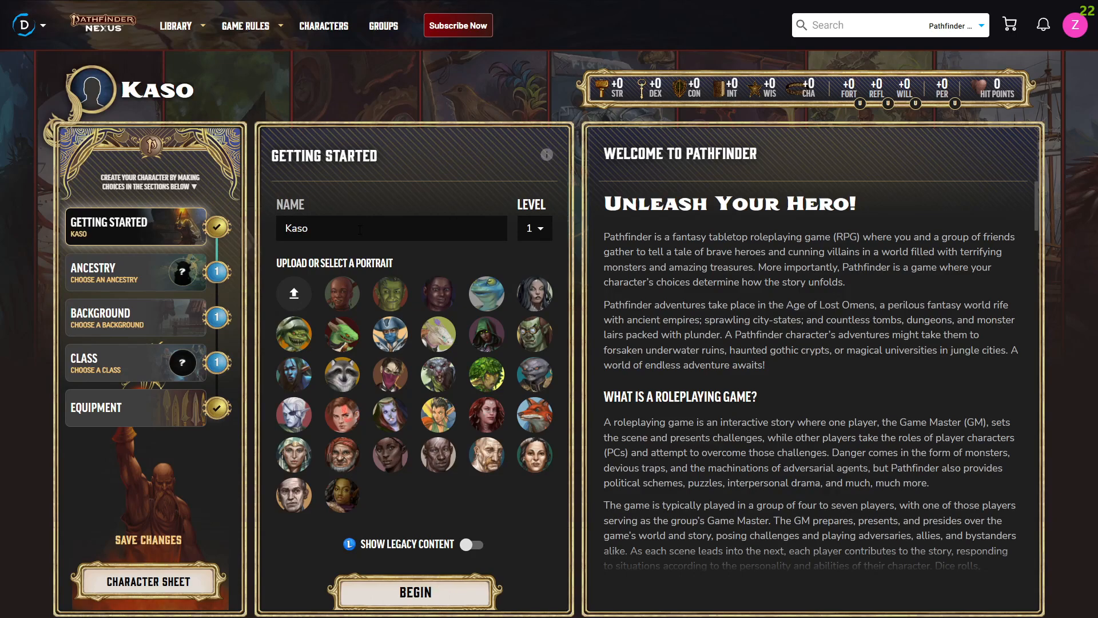
# Choose the fourth portrait in the fifth row for the character and begin the build with the ancestry choice
pyautogui.click(444, 467)
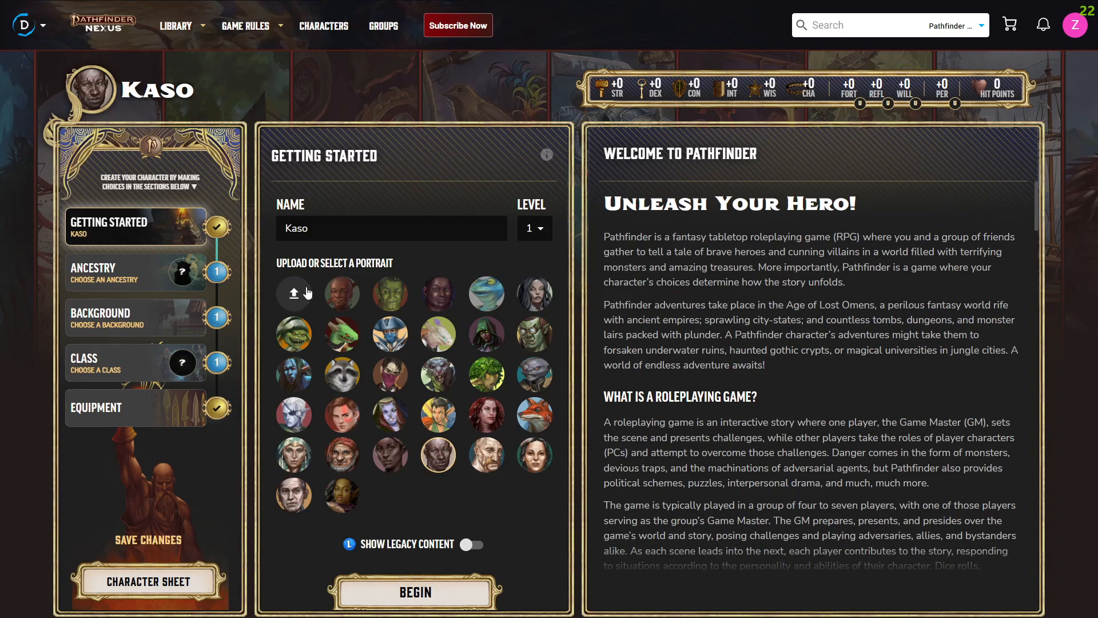
pyautogui.scroll(-1, 515, 194)
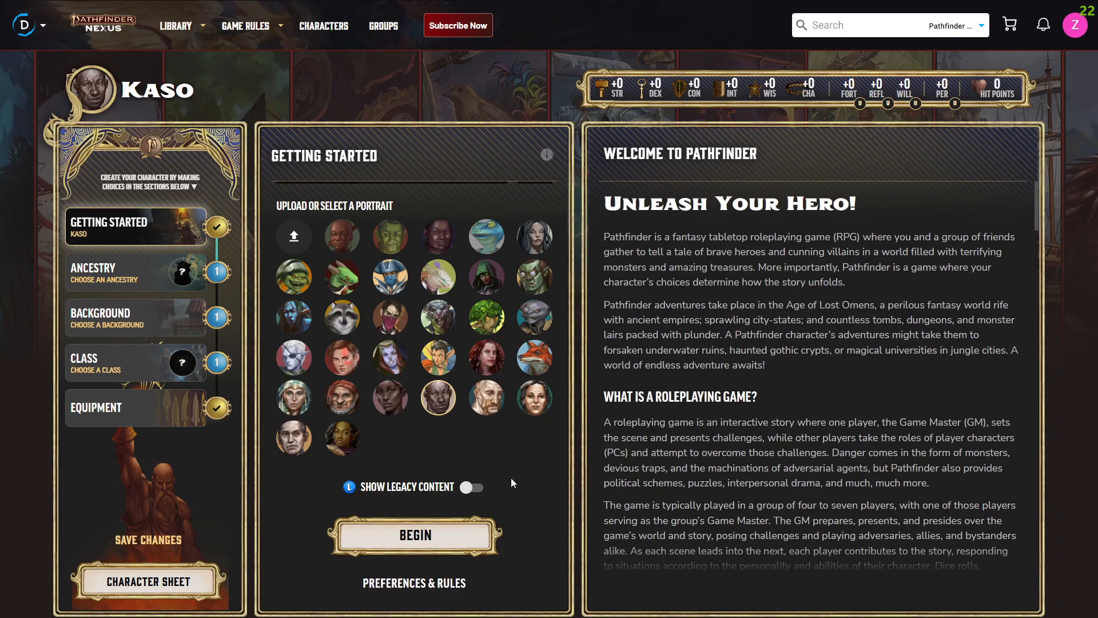
pyautogui.click(432, 533)
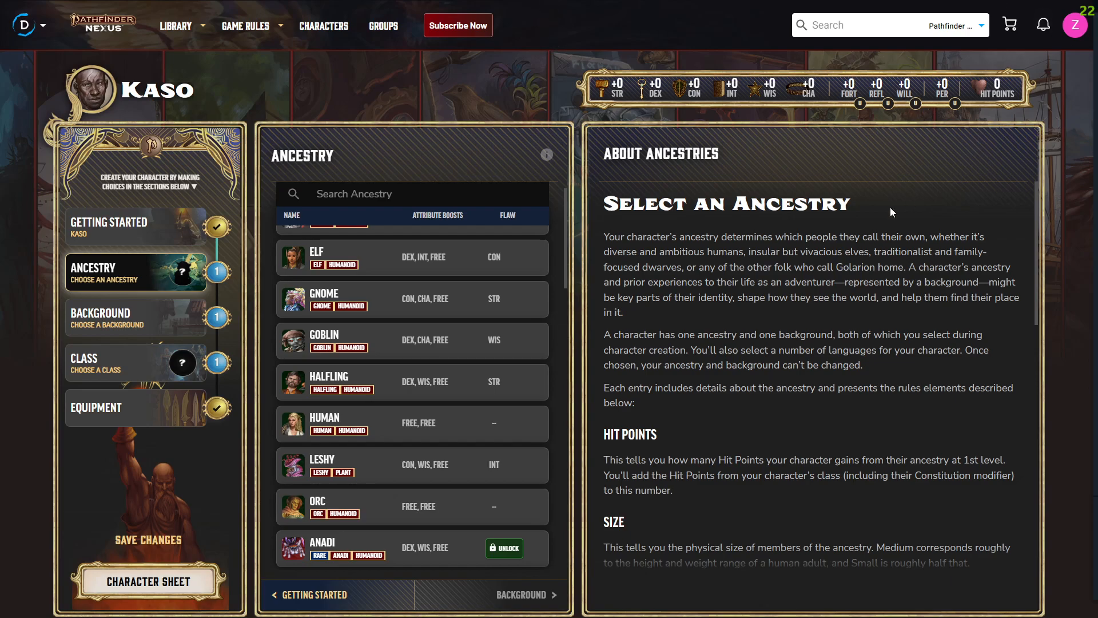
# Examine the full list of ancestries with their attribute boosts, flaws and locked options
pyautogui.scroll(2, 503, 200)
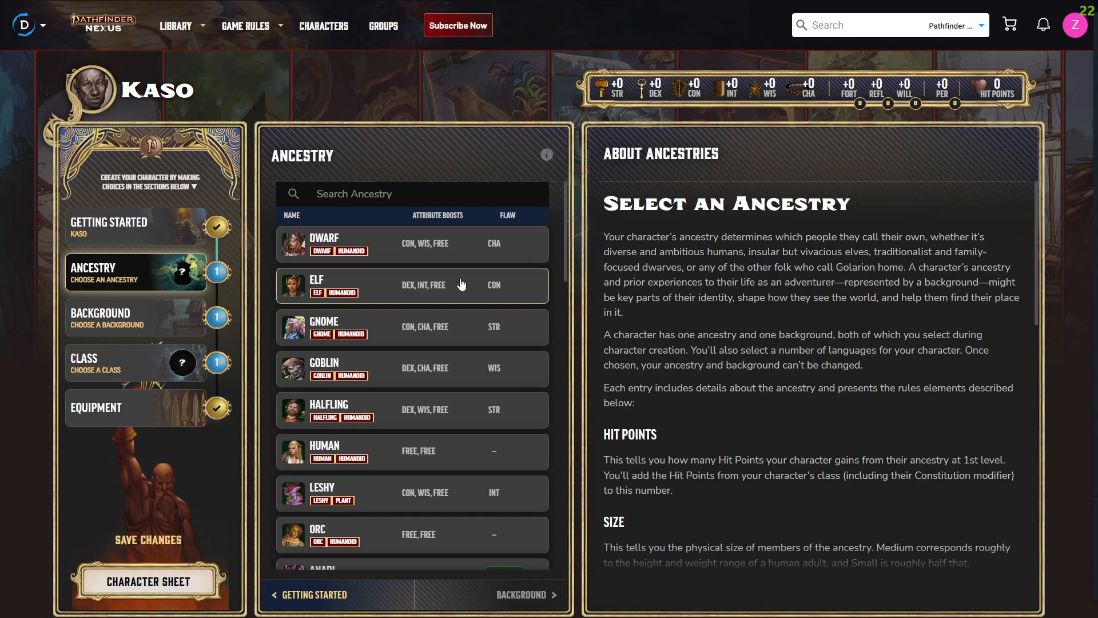
pyautogui.scroll(-1, 437, 398)
pyautogui.scroll(-3, 437, 397)
pyautogui.scroll(1, 441, 389)
pyautogui.scroll(-3, 444, 377)
pyautogui.scroll(-2, 452, 321)
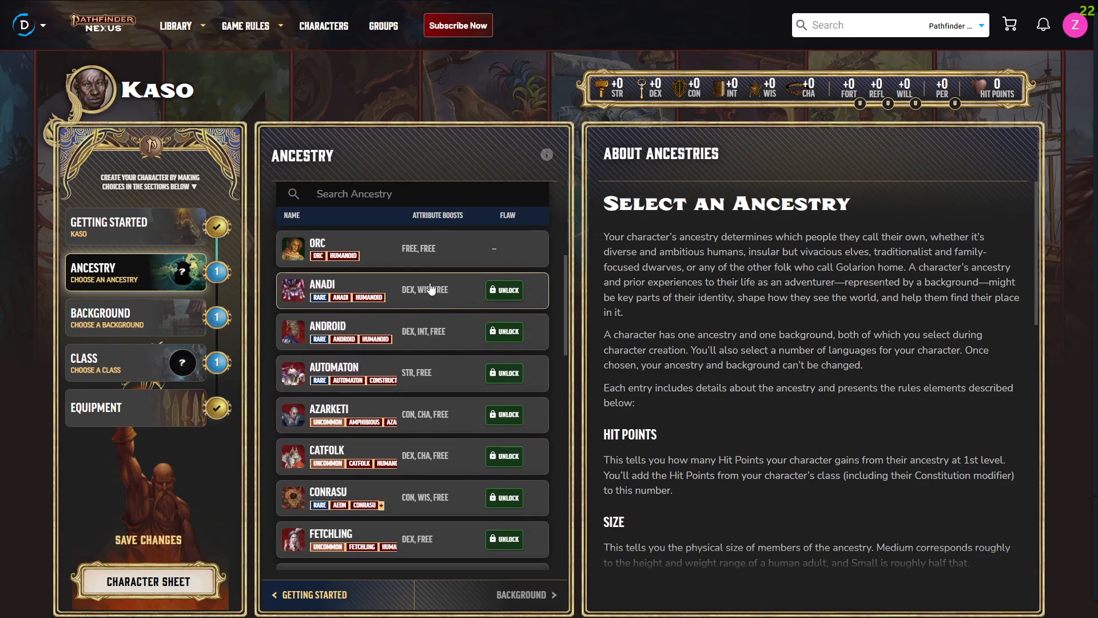
pyautogui.scroll(-1, 461, 280)
pyautogui.scroll(-9, 480, 309)
pyautogui.scroll(-9, 487, 315)
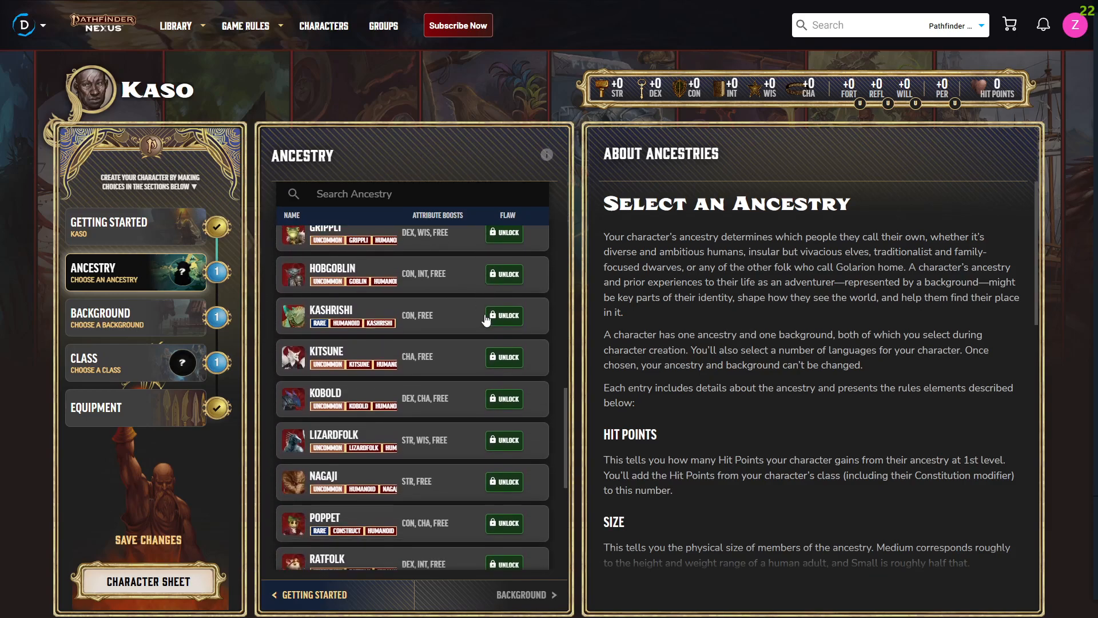
pyautogui.scroll(3, 489, 310)
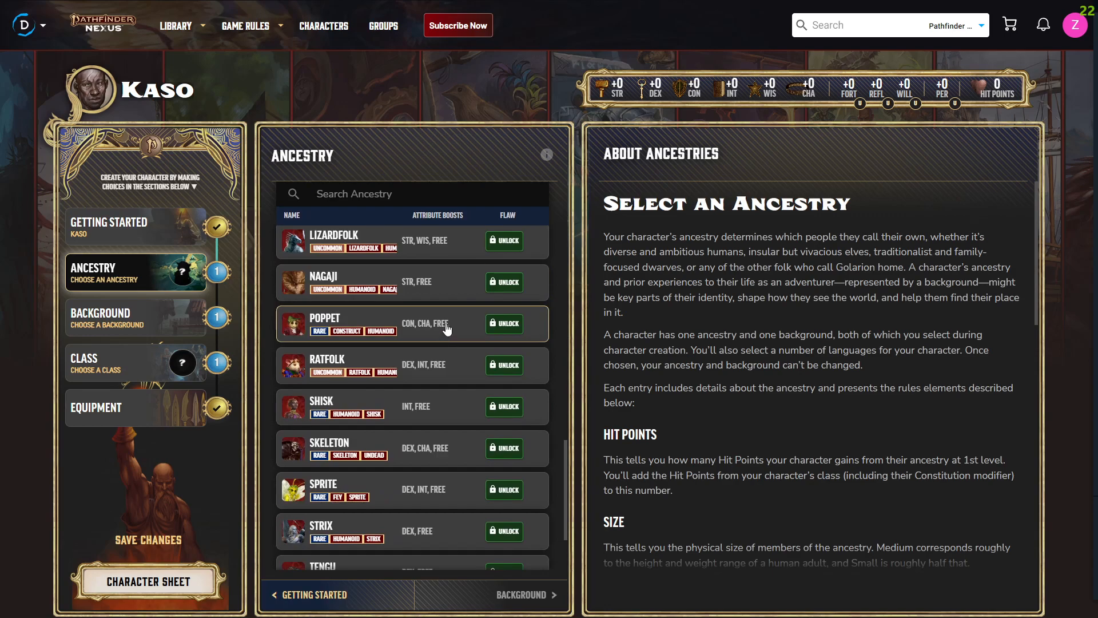
pyautogui.scroll(-3, 447, 330)
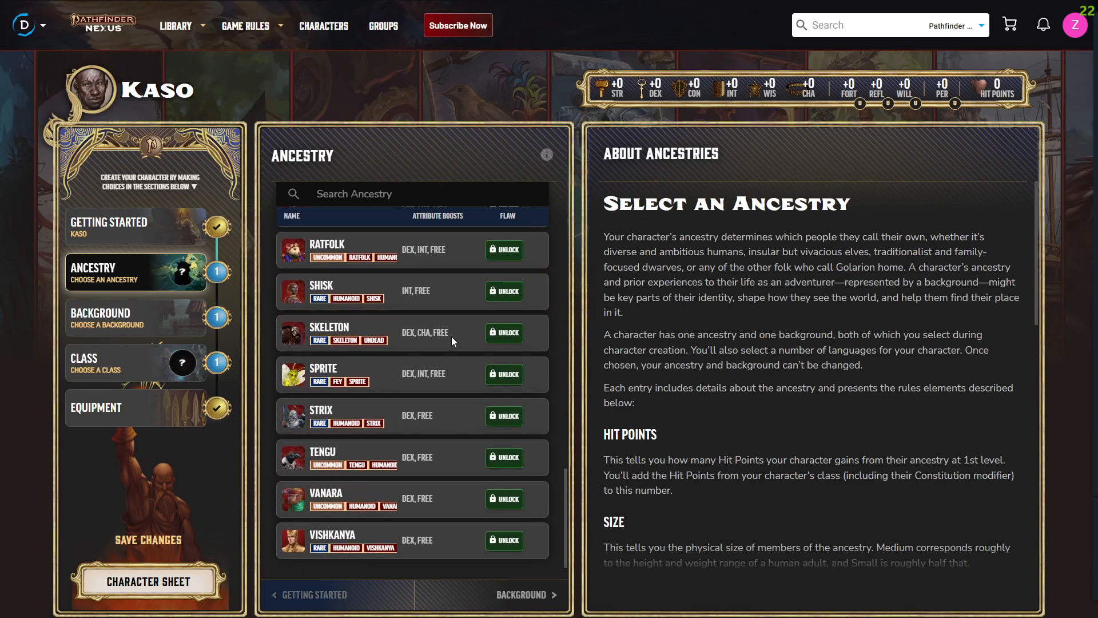
pyautogui.scroll(15, 454, 336)
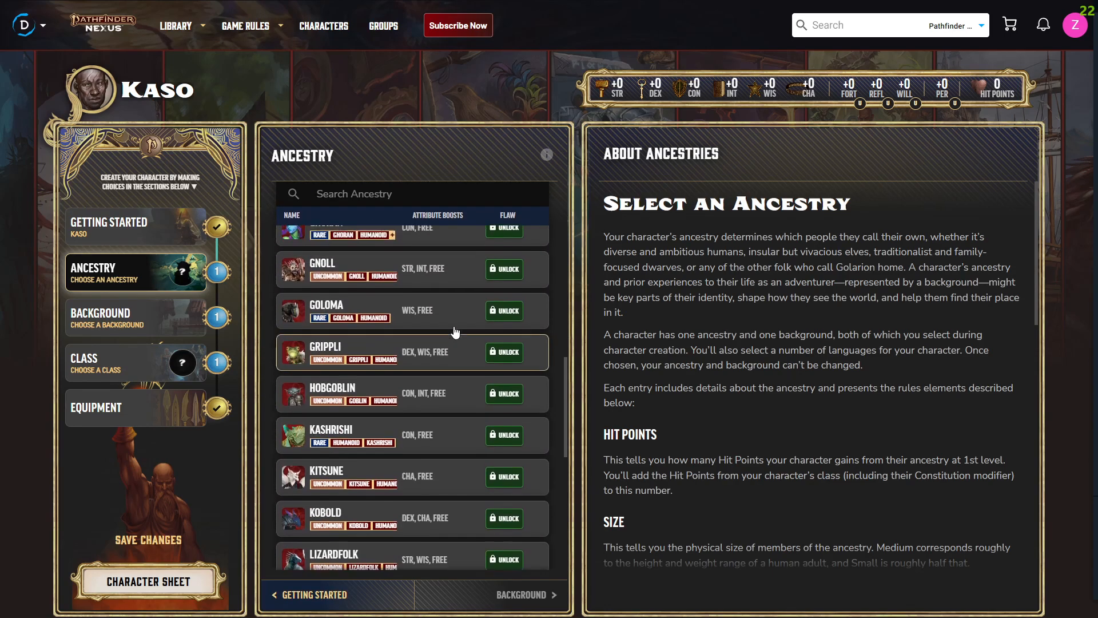
pyautogui.scroll(10, 457, 330)
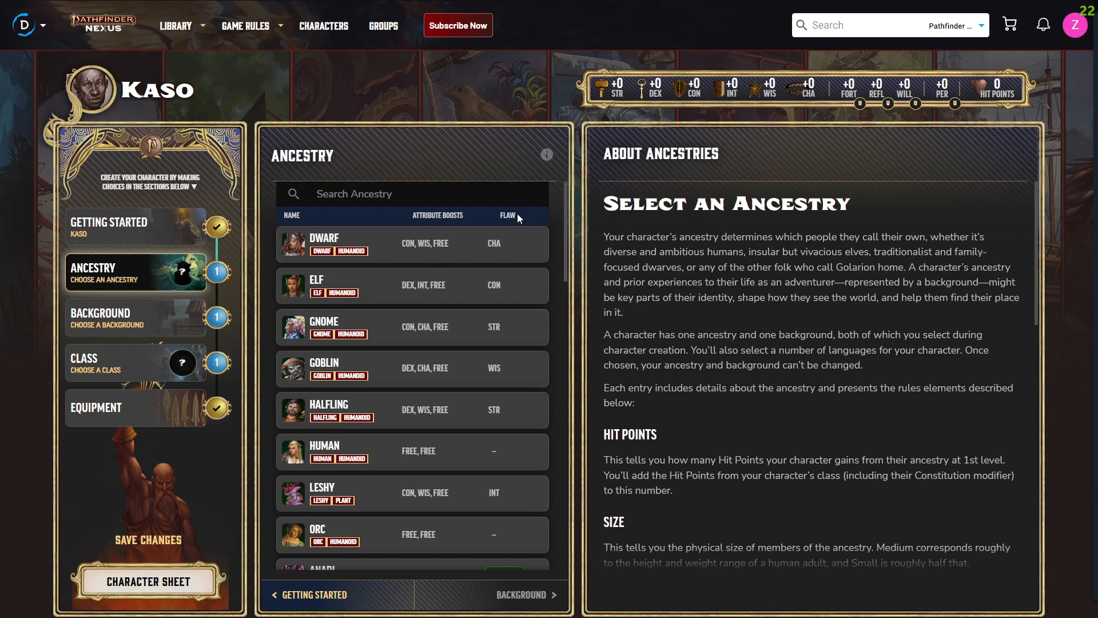
# Read the Dwarf ancestry's attributes, special abilities and languages, and select Dwarf as the character's ancestry
pyautogui.click(504, 245)
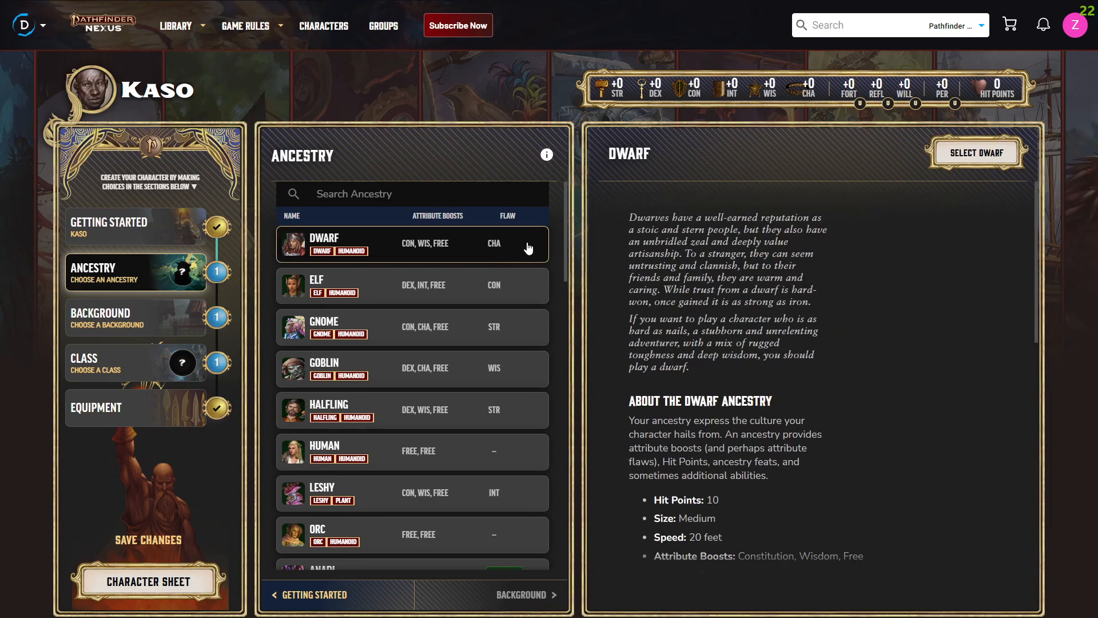
pyautogui.scroll(-2, 741, 342)
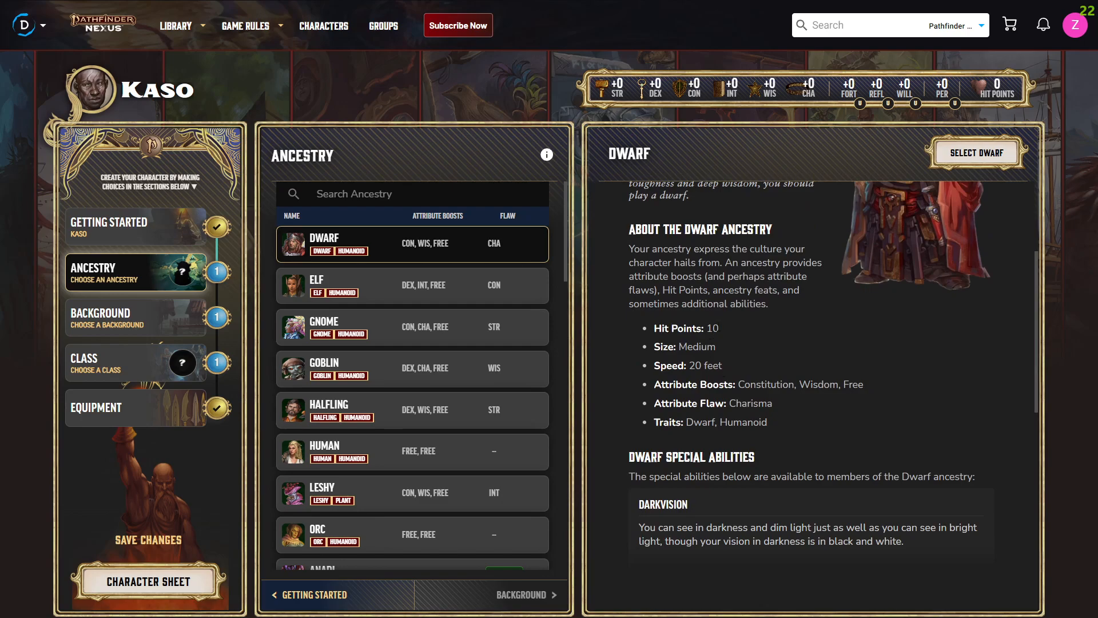
pyautogui.scroll(3, 742, 342)
pyautogui.scroll(-2, 858, 223)
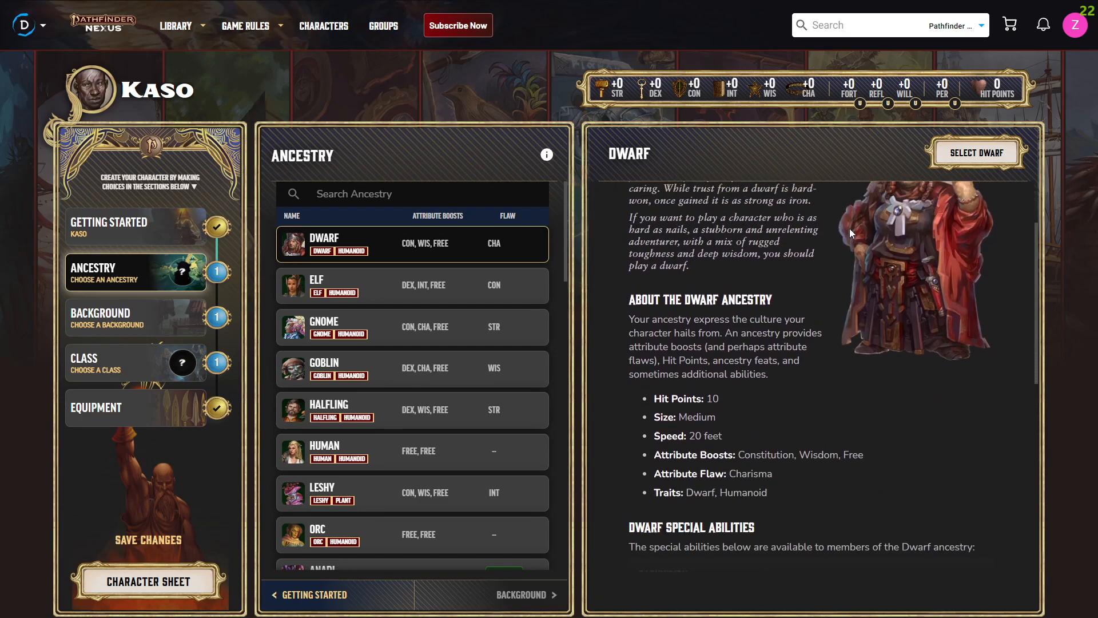
pyautogui.scroll(1, 829, 241)
pyautogui.scroll(-1, 811, 249)
pyautogui.scroll(-1, 812, 254)
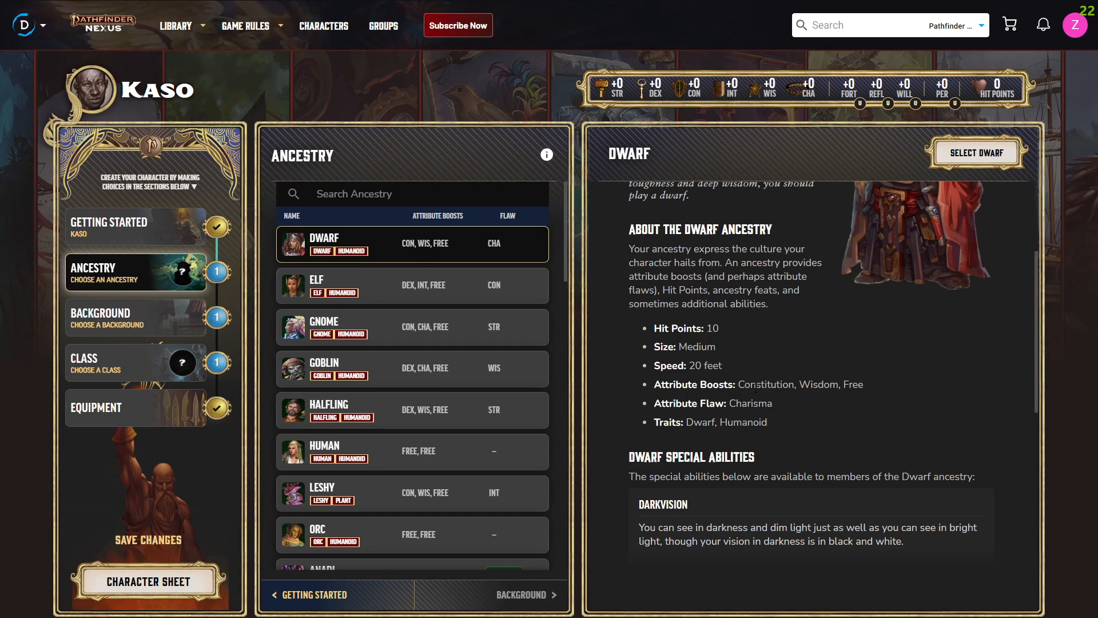
pyautogui.scroll(-2, 805, 404)
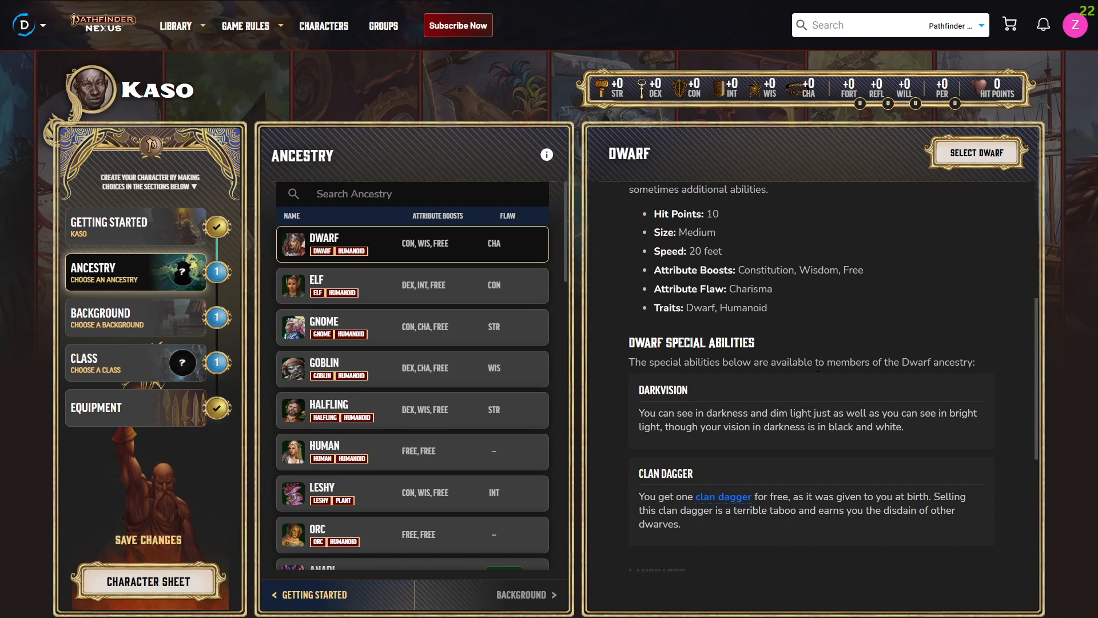
pyautogui.scroll(-2, 867, 324)
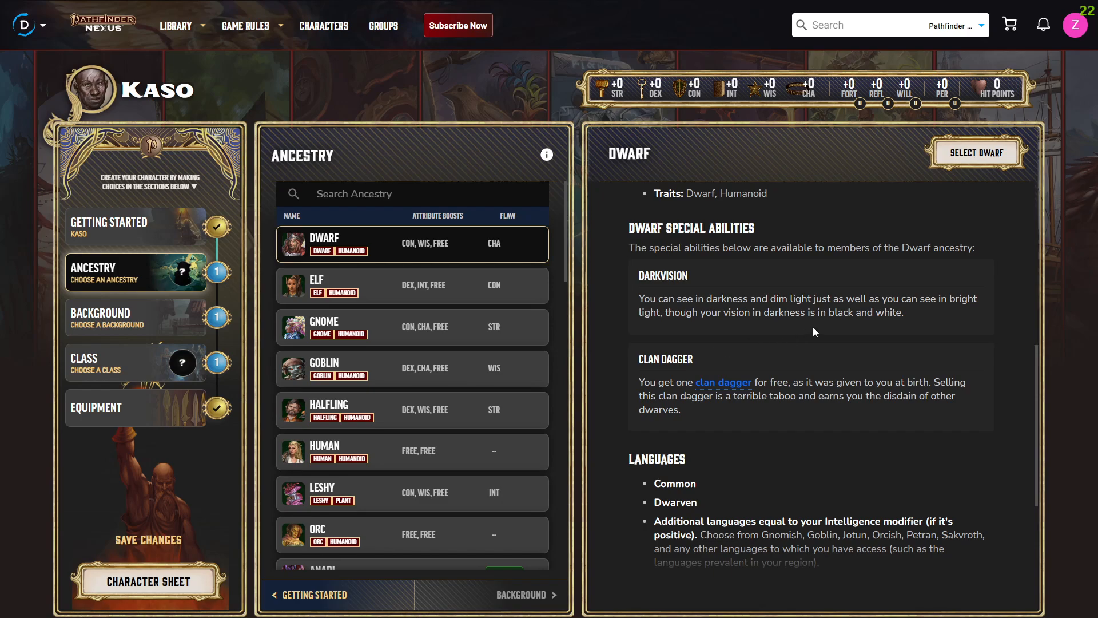
pyautogui.click(964, 160)
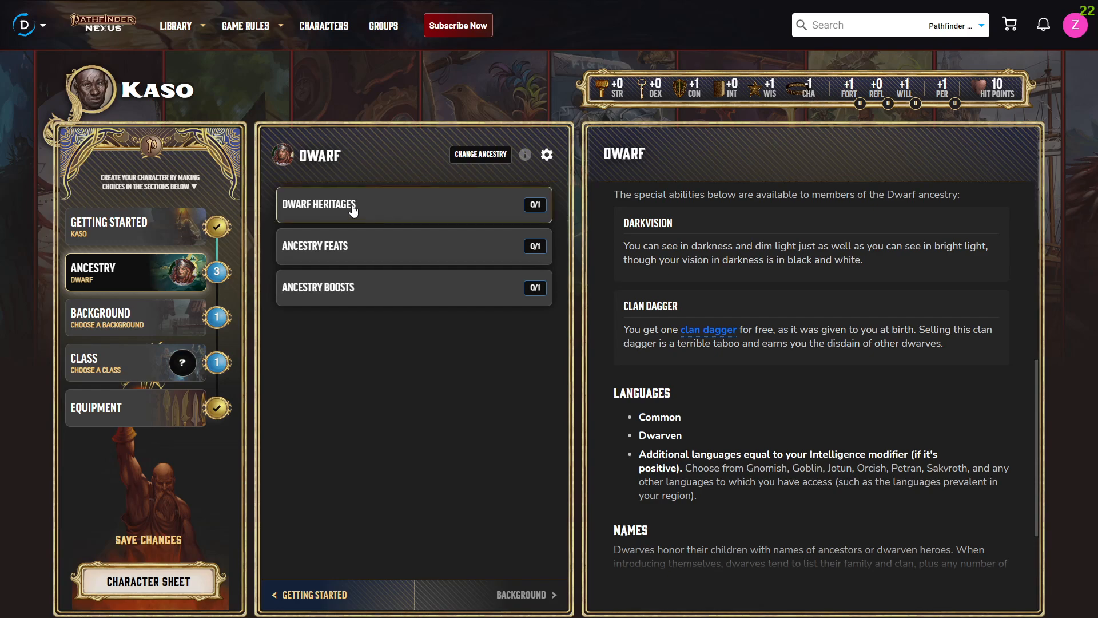
# Examine the list of dwarf heritages with their descriptions, including the versatile heritages and locked options
pyautogui.click(415, 207)
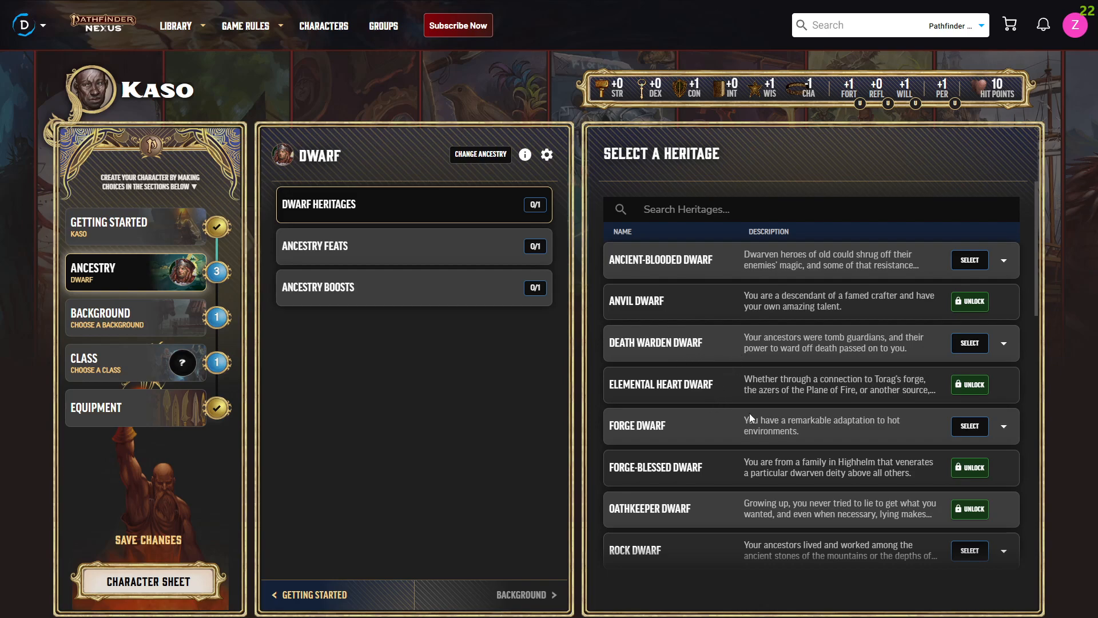
pyautogui.scroll(-4, 747, 411)
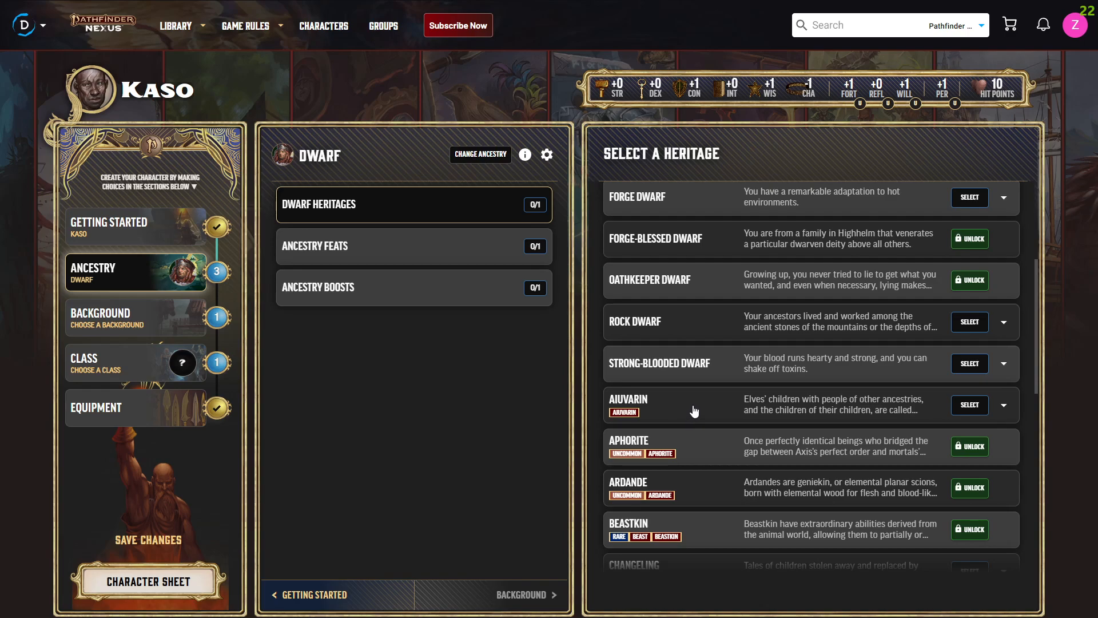
pyautogui.scroll(3, 695, 410)
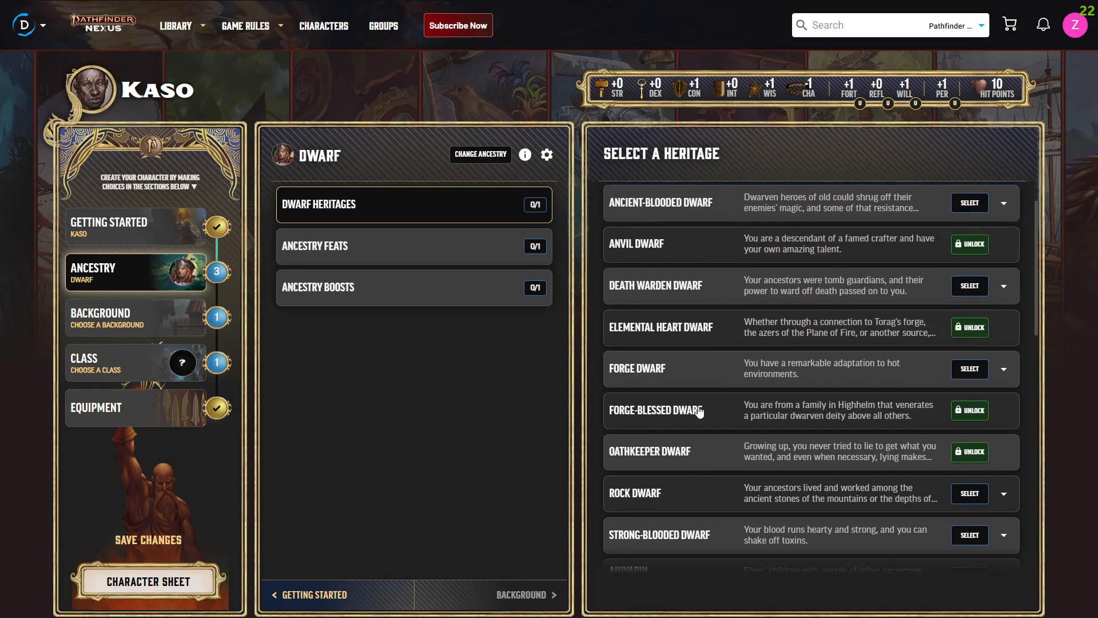
pyautogui.scroll(1, 709, 404)
pyautogui.scroll(-7, 721, 392)
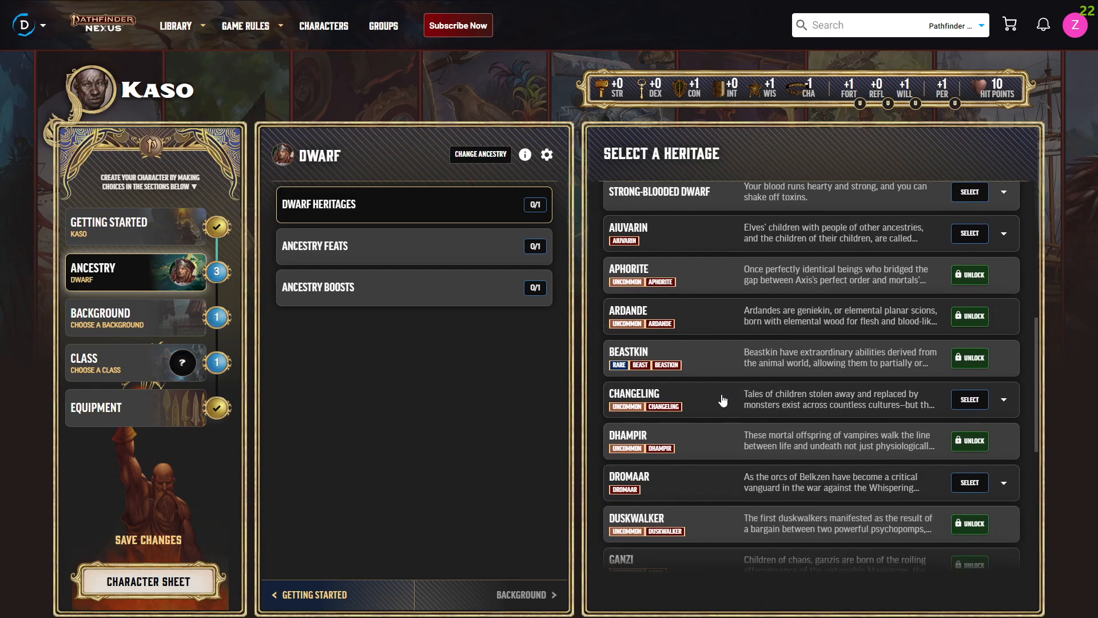
pyautogui.scroll(1, 718, 395)
pyautogui.scroll(1, 704, 366)
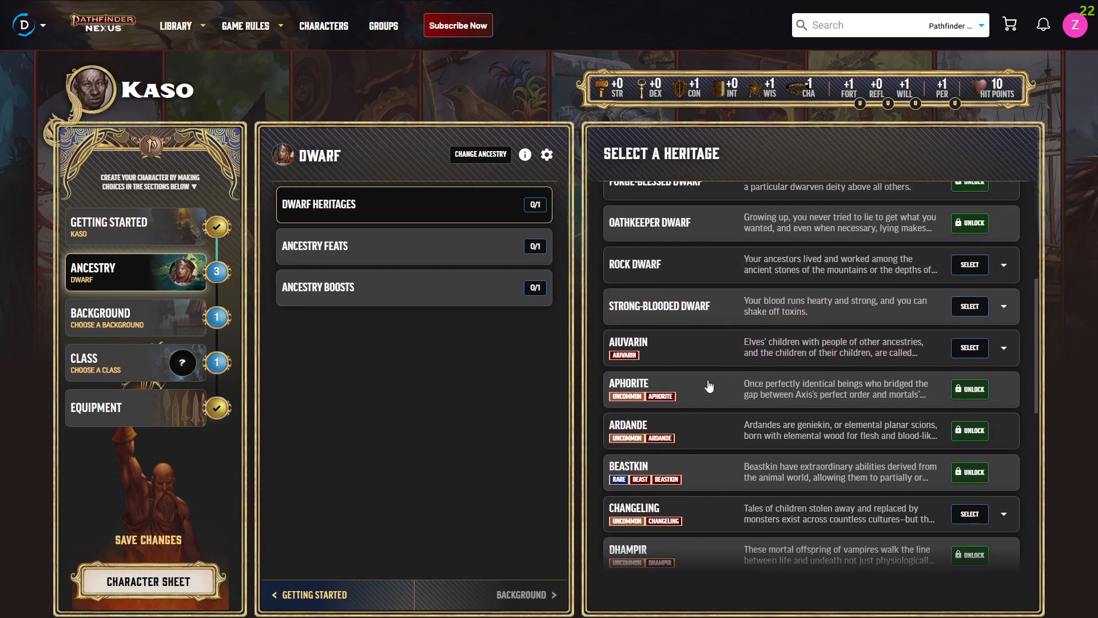
pyautogui.scroll(-2, 705, 389)
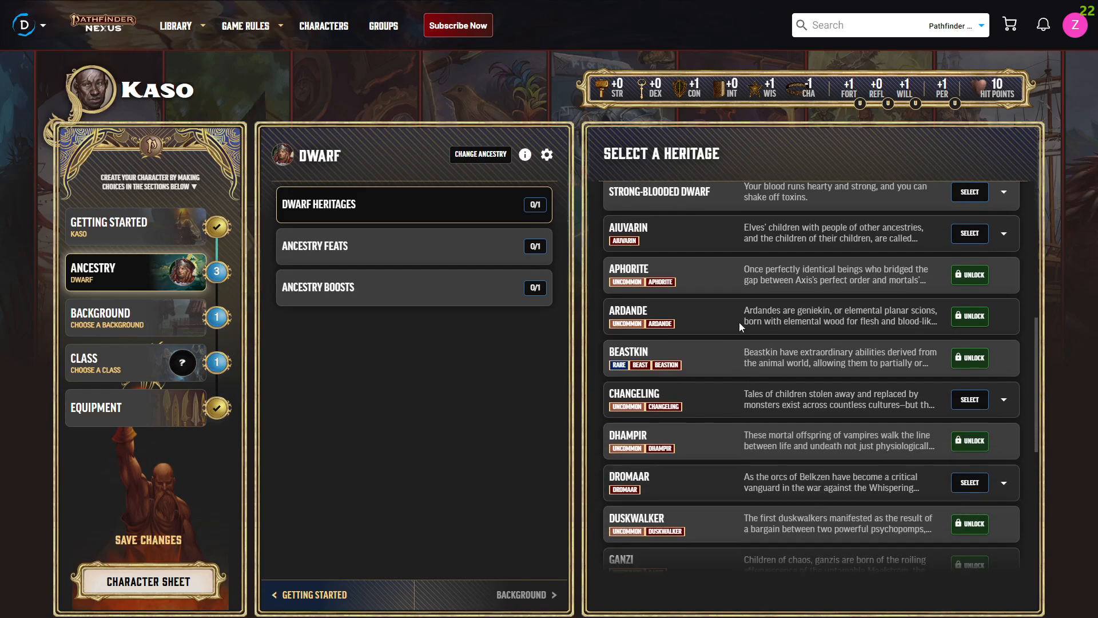
pyautogui.scroll(-3, 767, 331)
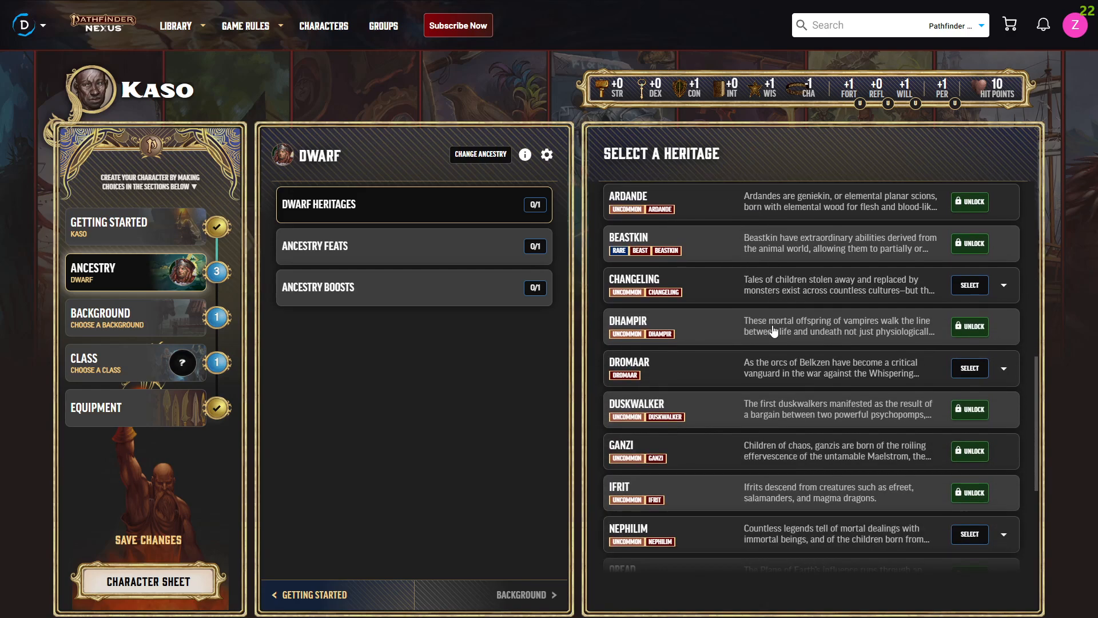
pyautogui.scroll(10, 790, 350)
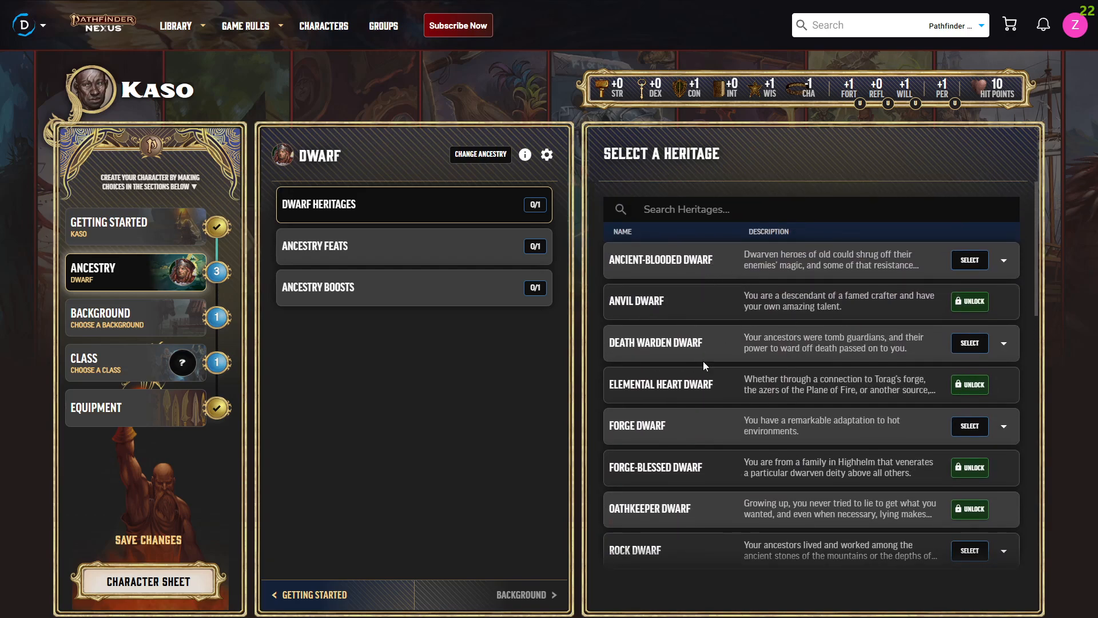
pyautogui.scroll(-5, 756, 448)
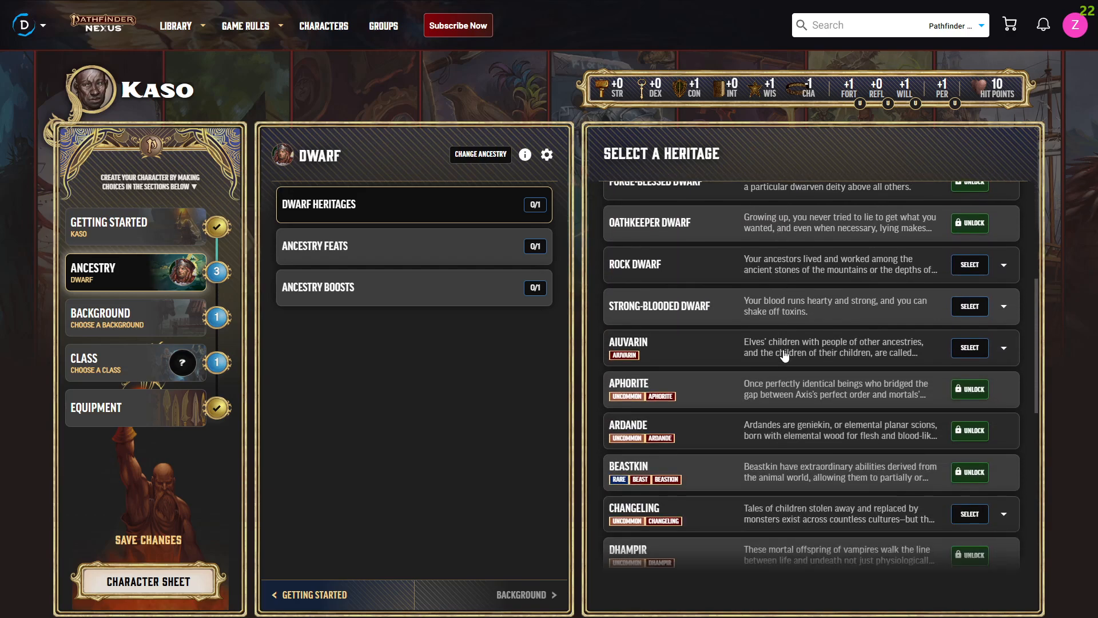
pyautogui.scroll(-4, 725, 398)
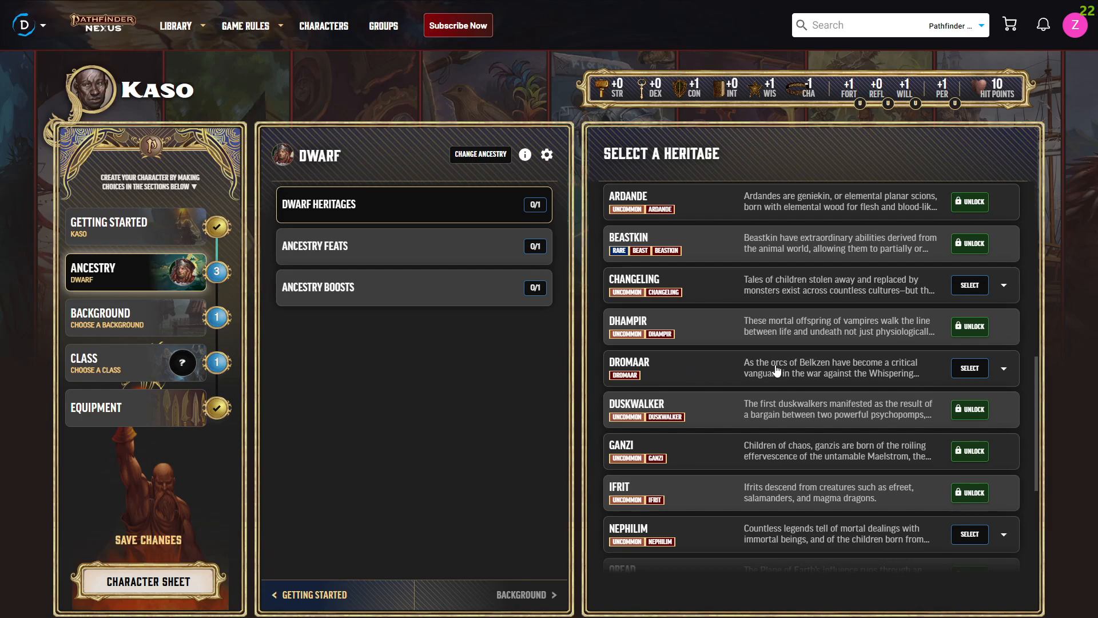
pyautogui.scroll(6, 774, 384)
pyautogui.scroll(3, 778, 378)
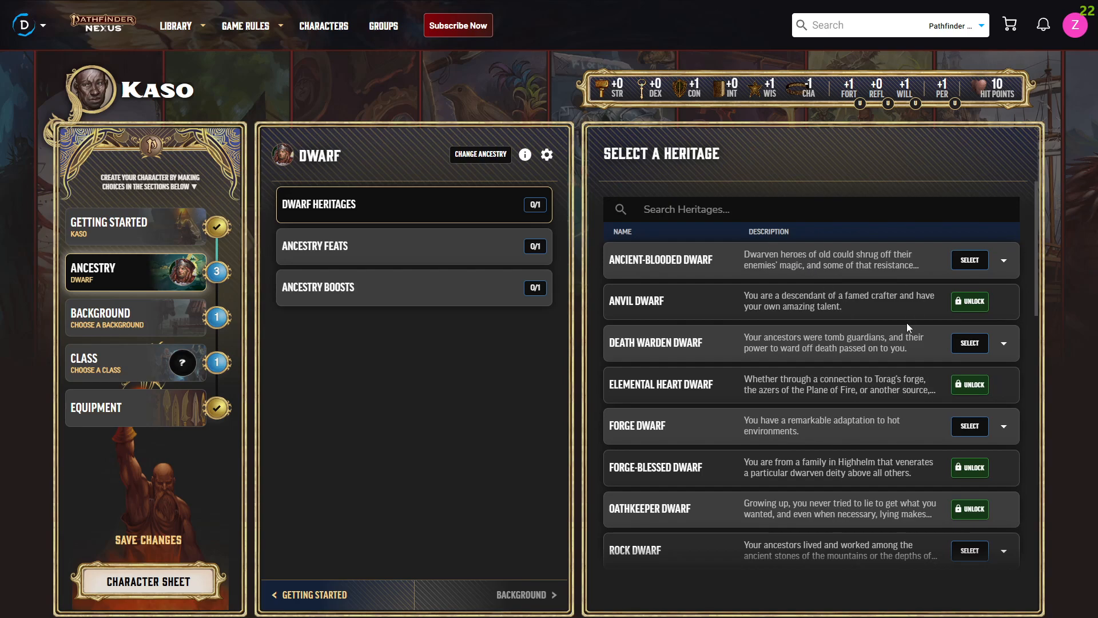
# Read the Ancient-Blooded Dwarf heritage's description and its Call on Ancient Blood reaction, and select it as the character's heritage
pyautogui.click(889, 266)
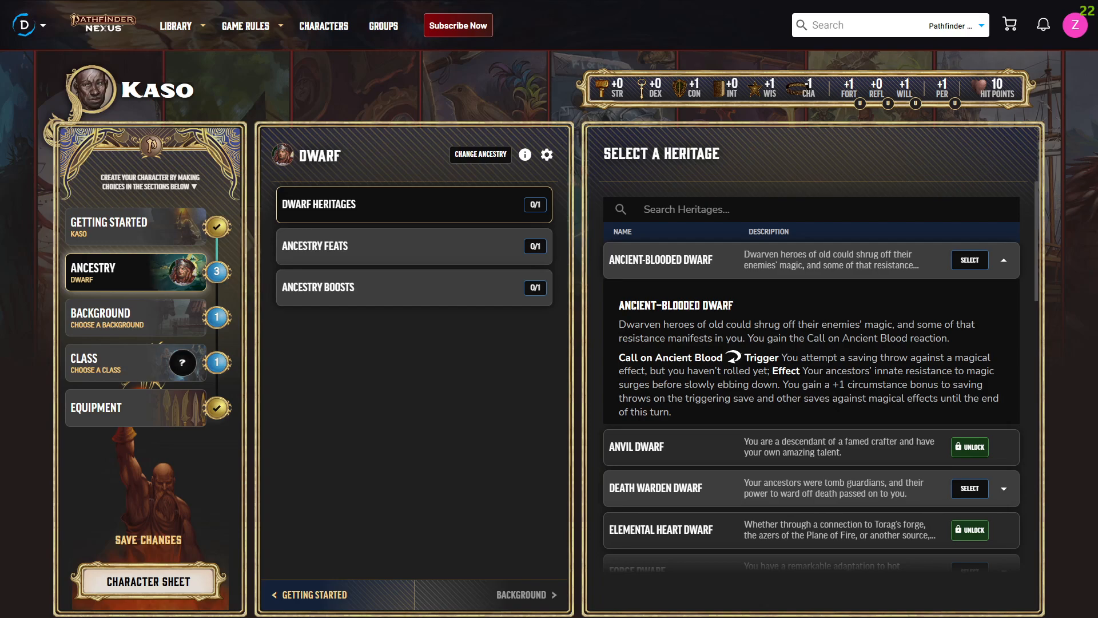
pyautogui.moveTo(863, 398); pyautogui.dragTo(883, 398)
pyautogui.moveTo(692, 399); pyautogui.dragTo(964, 399)
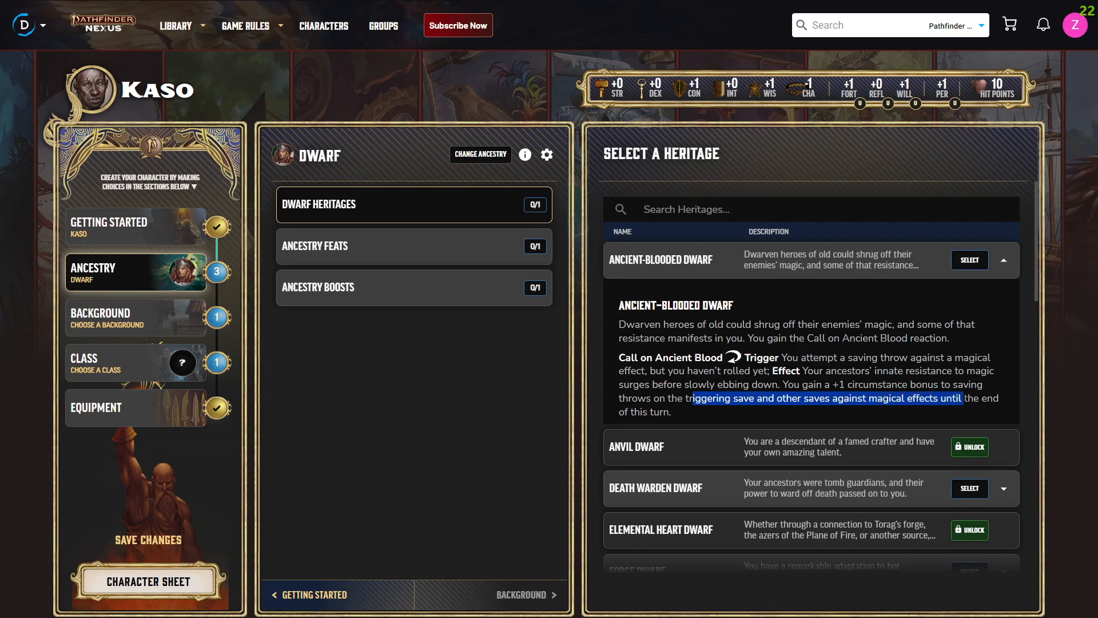
pyautogui.click(964, 399)
pyautogui.moveTo(792, 399); pyautogui.dragTo(993, 412)
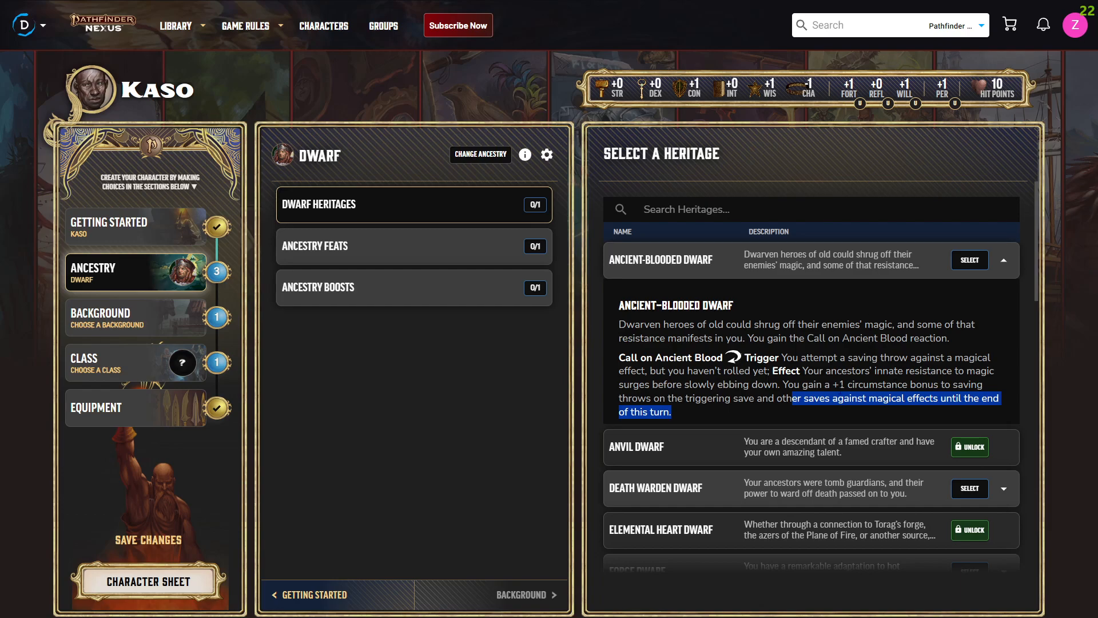
pyautogui.click(963, 258)
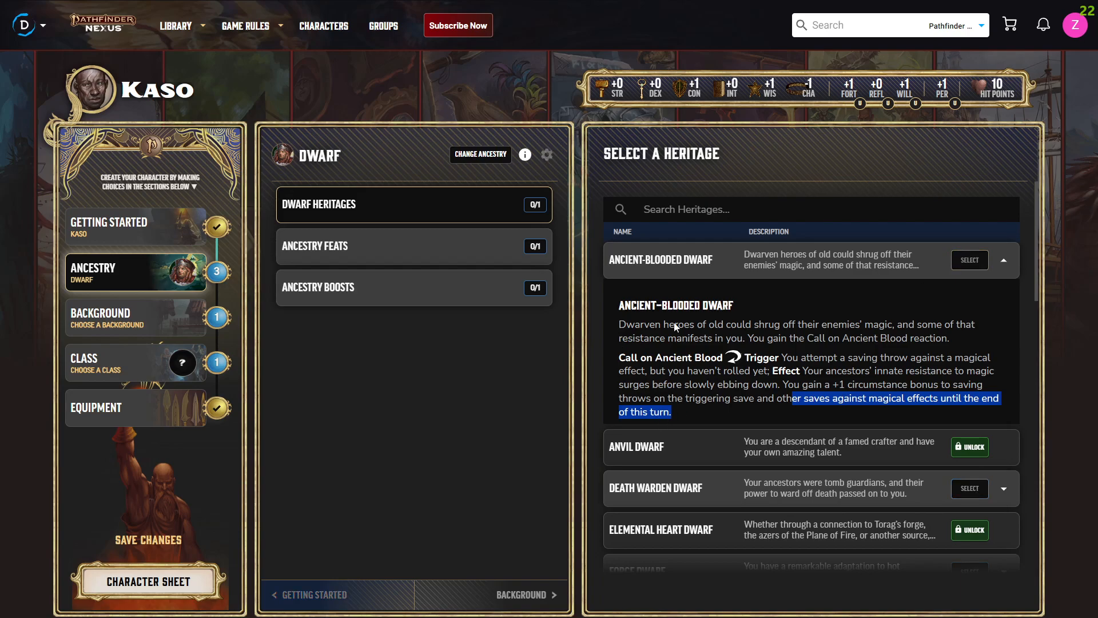
# Review the ancestry feats, including Dwarven Weapon Familiarity, and select Dwarven Lore as the ancestry feat
pyautogui.click(410, 239)
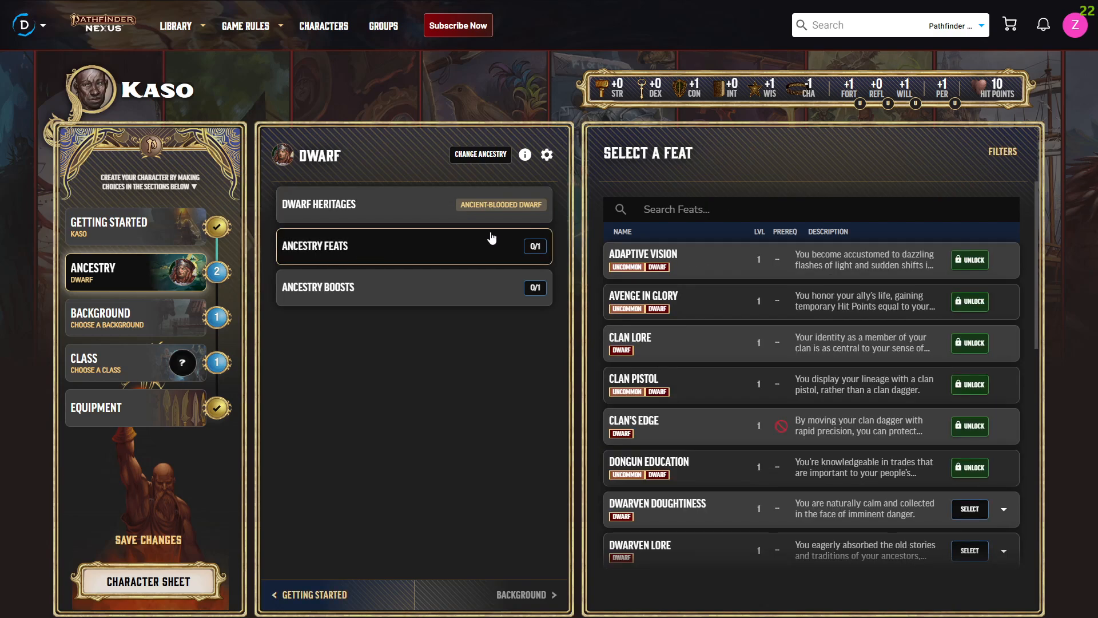
pyautogui.scroll(-3, 844, 269)
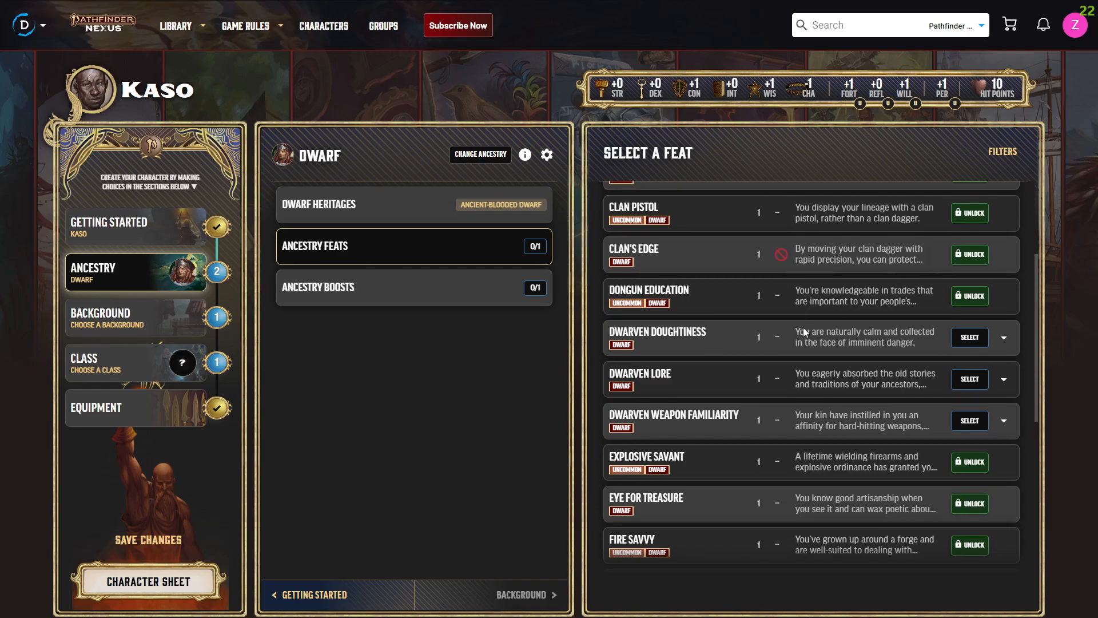
pyautogui.scroll(-2, 791, 348)
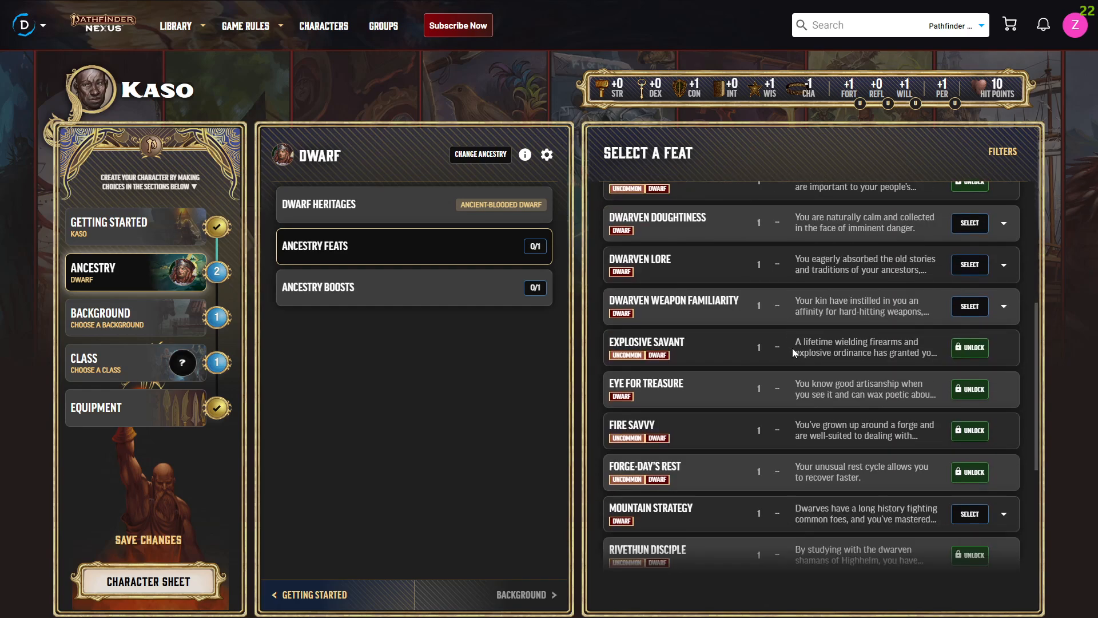
pyautogui.scroll(1, 812, 327)
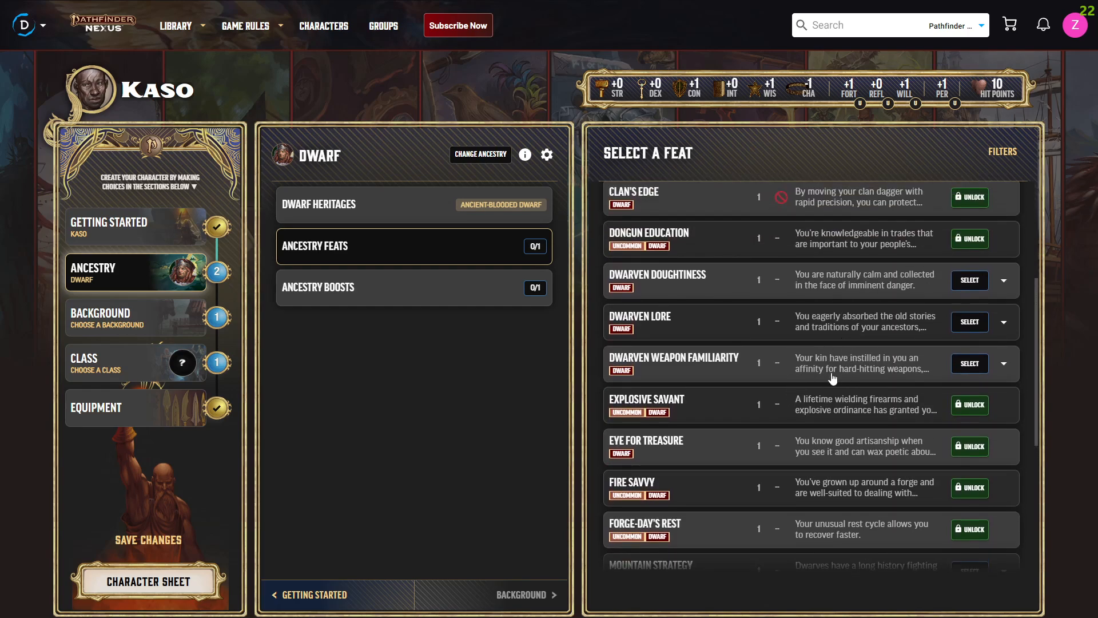
pyautogui.click(1003, 364)
pyautogui.scroll(-1, 864, 361)
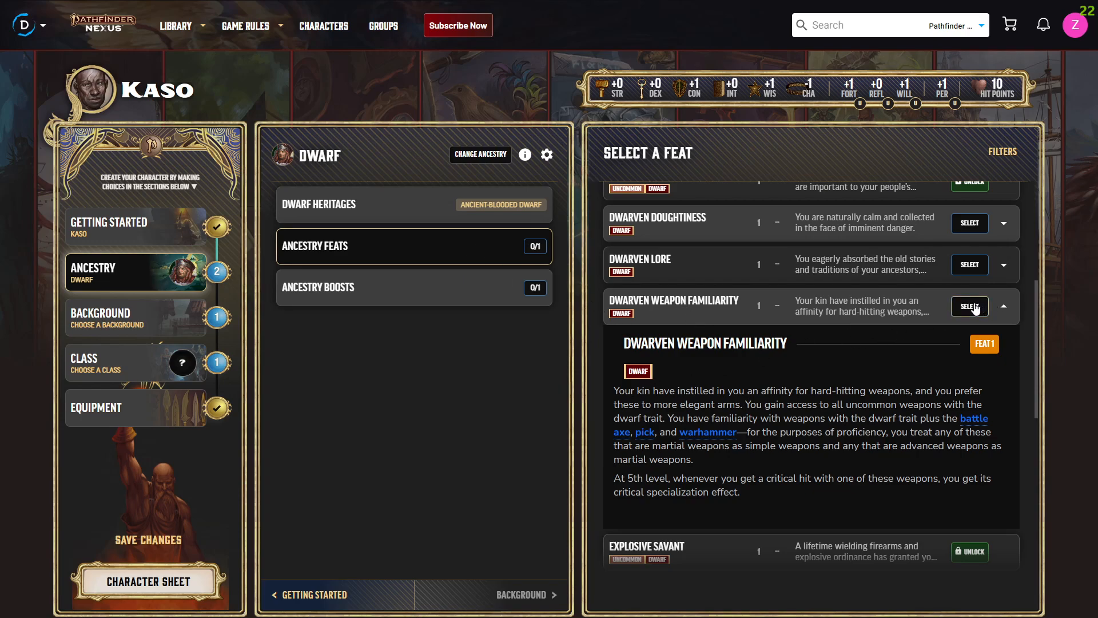
pyautogui.click(971, 265)
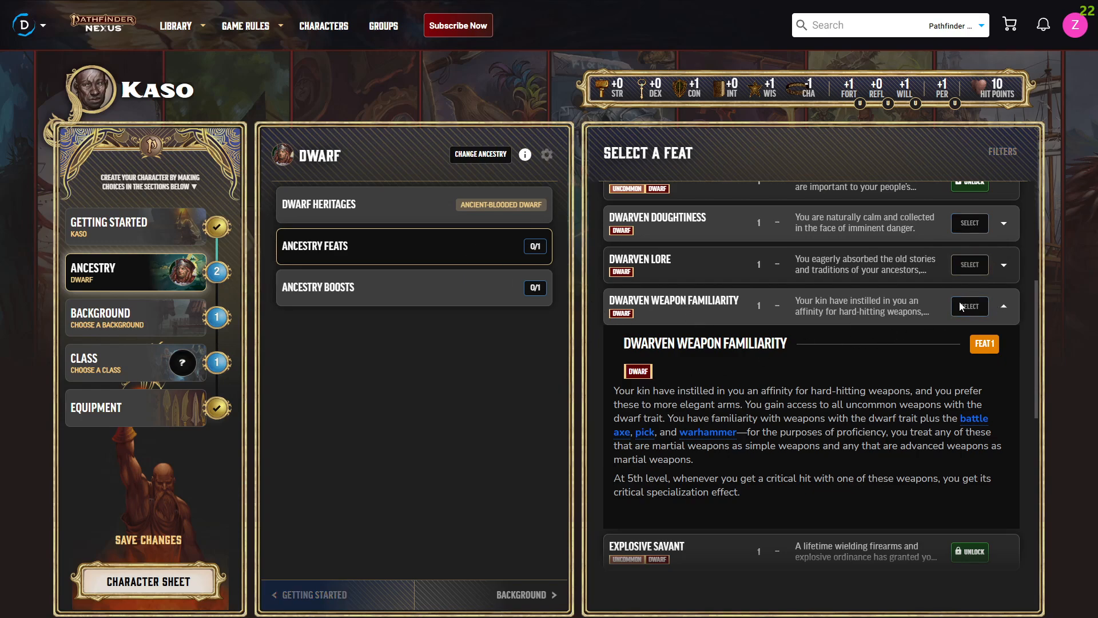
pyautogui.click(886, 273)
pyautogui.scroll(-1, 893, 269)
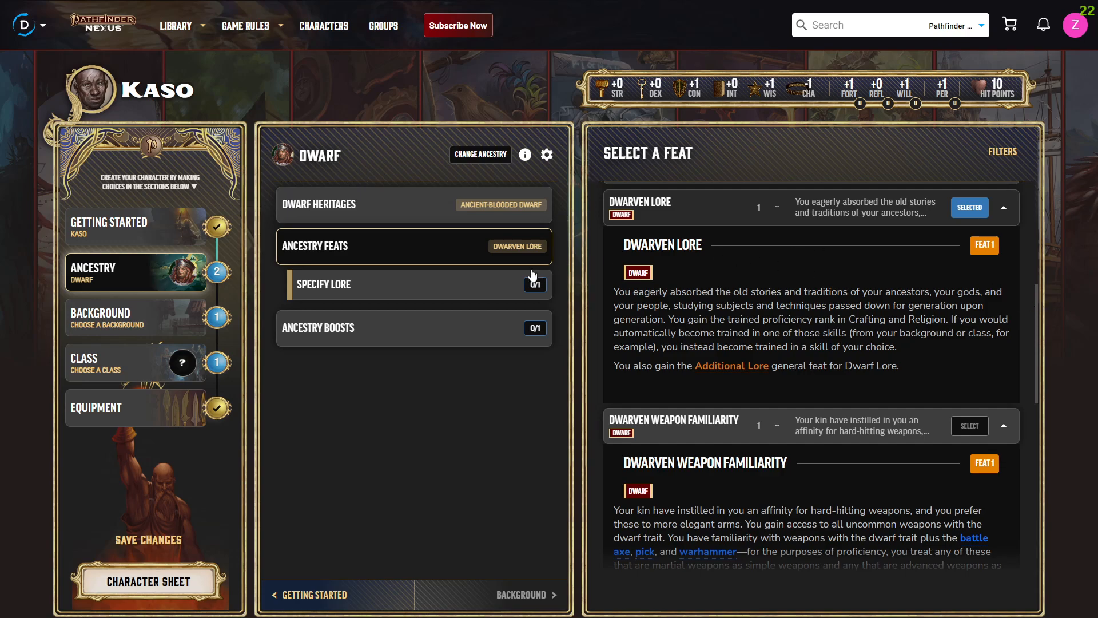
# Specify Dwarven Weapons as the additional lore type and choose Strength as the free ancestry boost
pyautogui.click(497, 284)
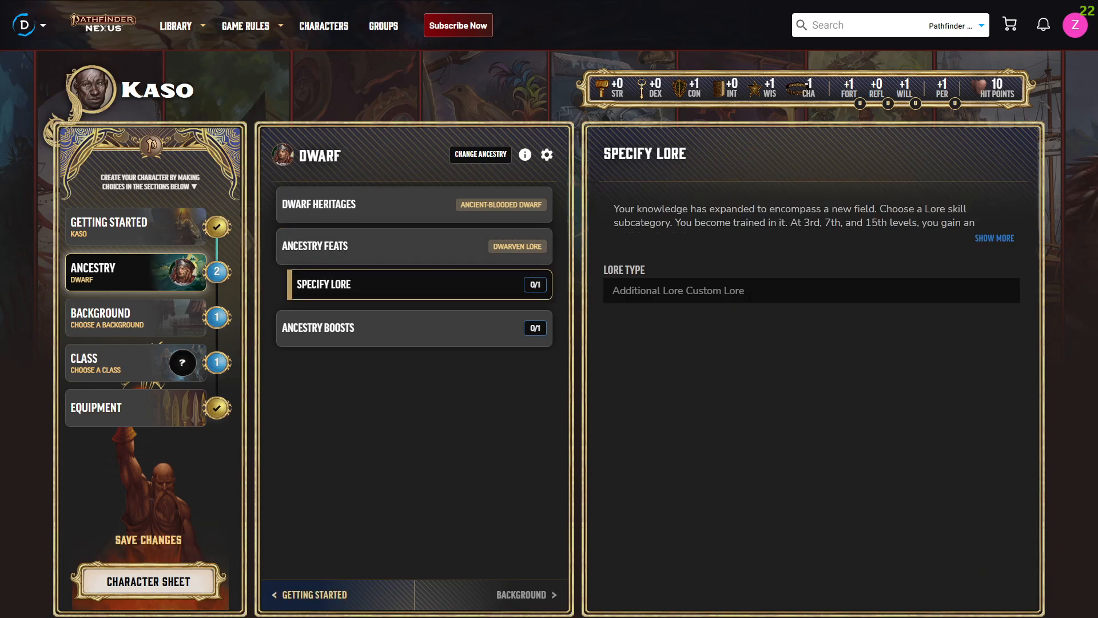
pyautogui.write('Dwarven Weapons')
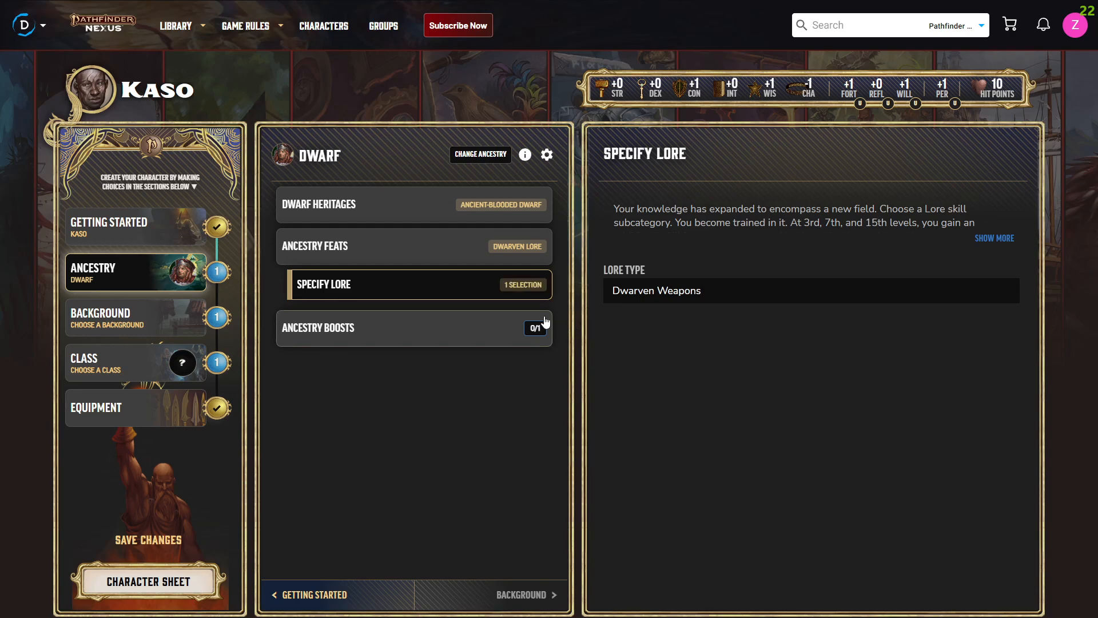
pyautogui.click(498, 324)
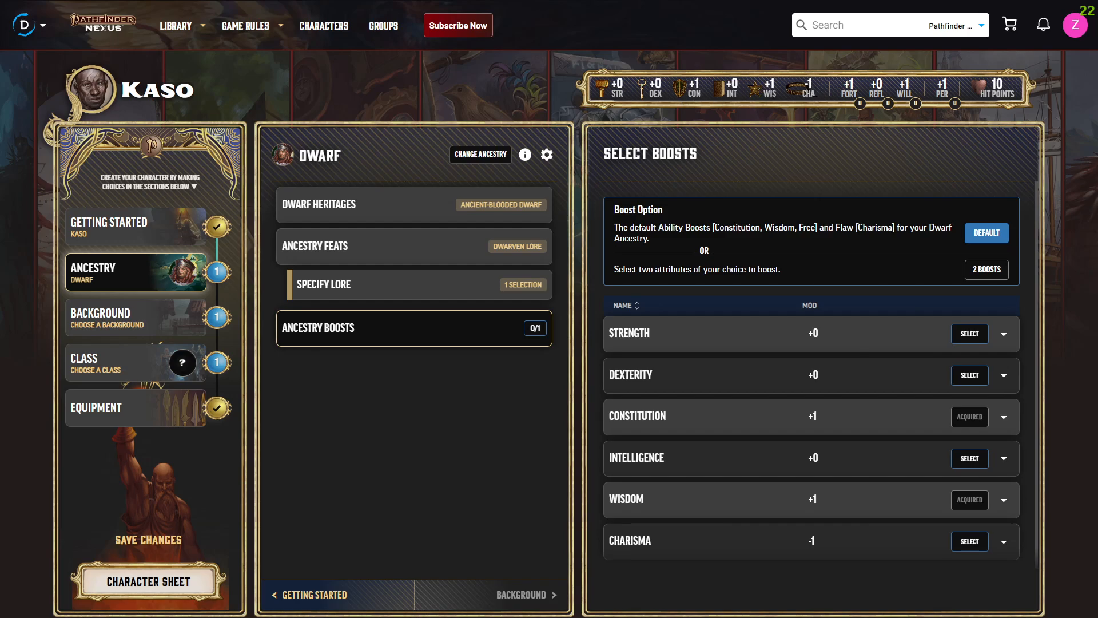
pyautogui.click(971, 334)
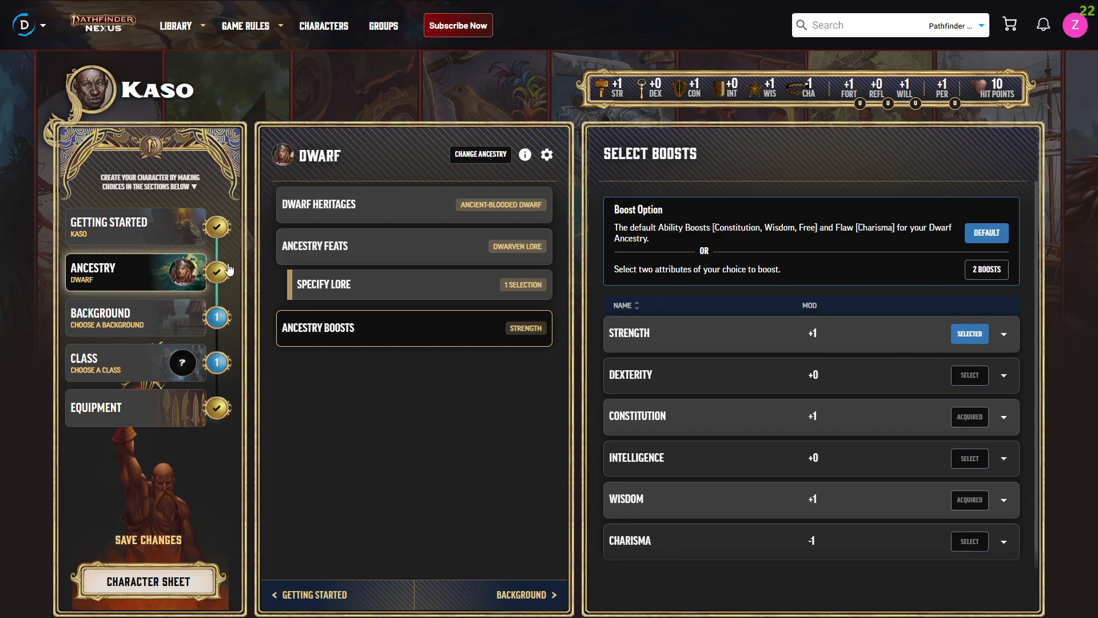
# Search the backgrounds for "warrior", read the Warrior background's description, and select it for the character
pyautogui.click(174, 330)
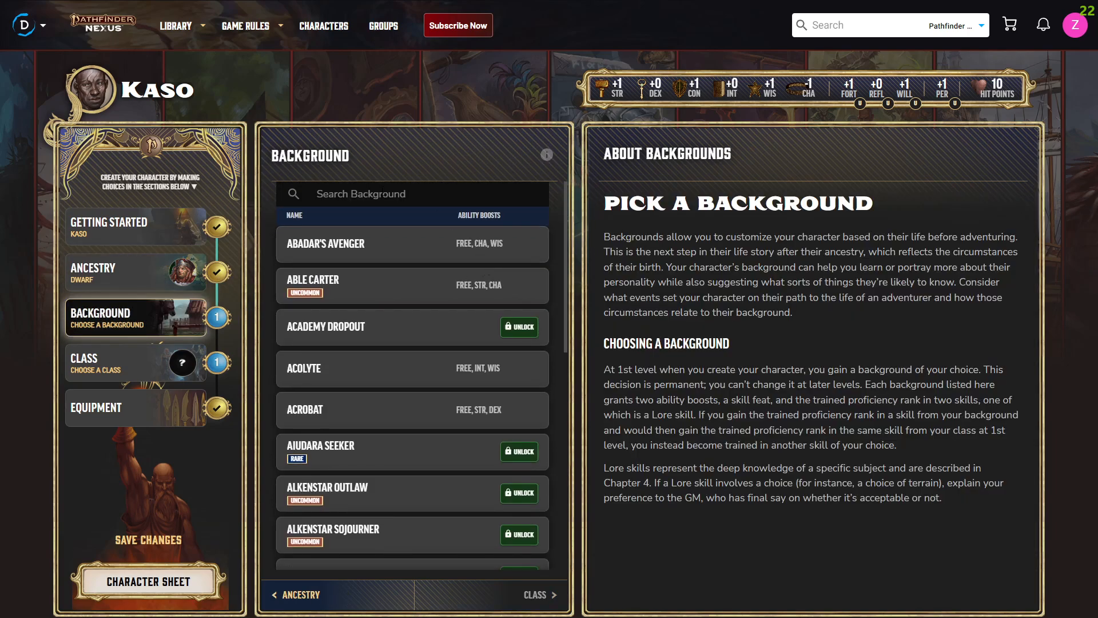
pyautogui.click(381, 193)
pyautogui.write('warrior')
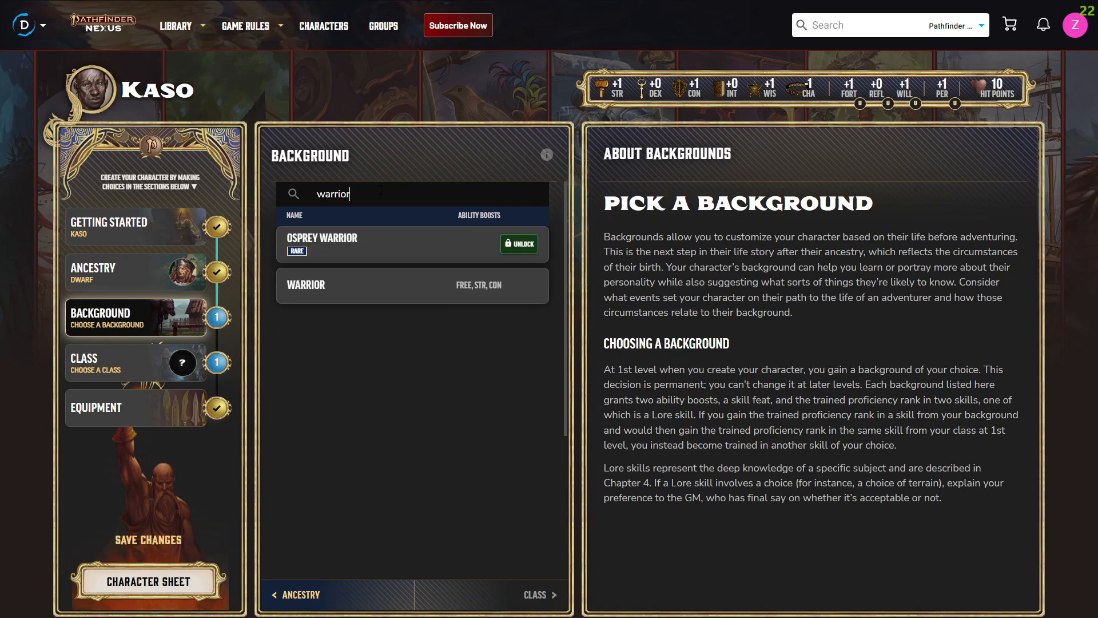
pyautogui.click(438, 298)
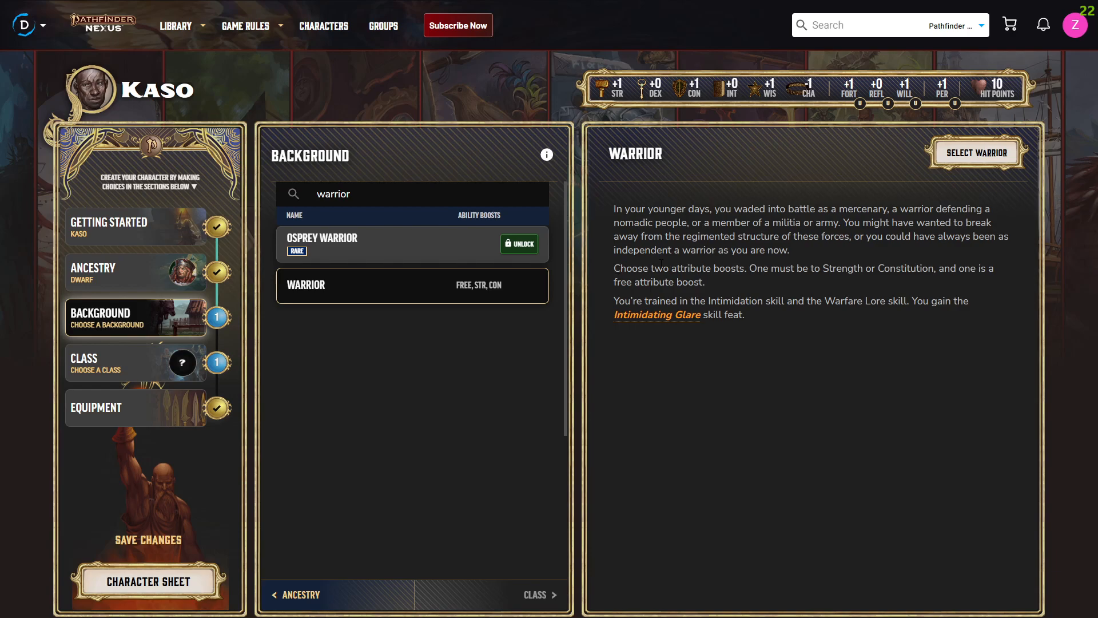
pyautogui.moveTo(614, 209); pyautogui.dragTo(809, 246)
pyautogui.click(762, 236)
pyautogui.moveTo(613, 268); pyautogui.dragTo(711, 283)
pyautogui.click(632, 270)
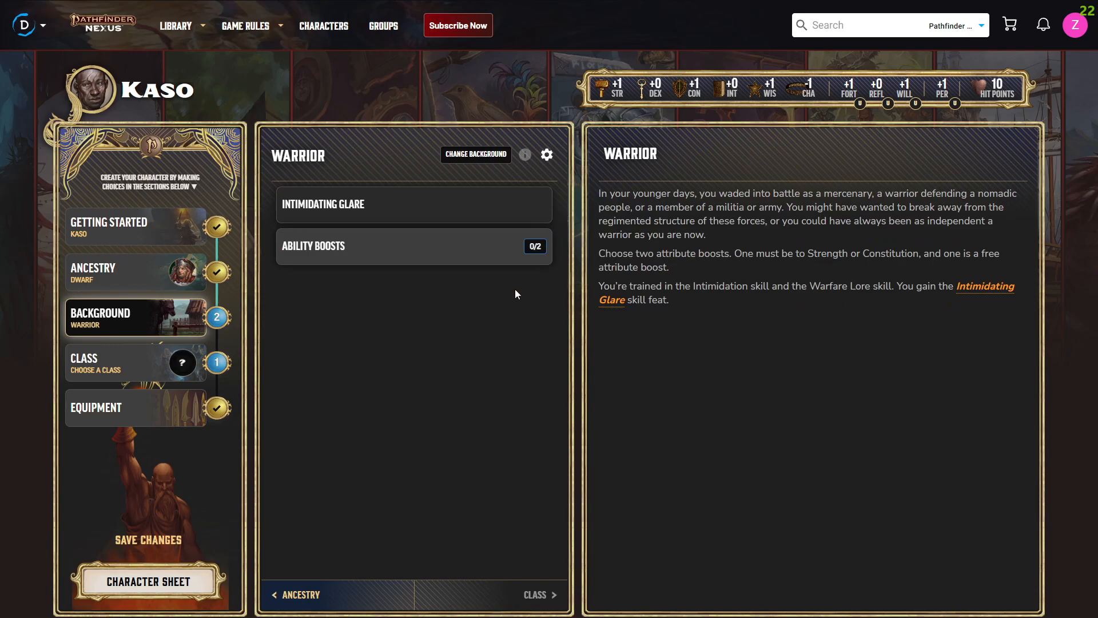
# Read the Intimidating Glare skill feat and assign the Warrior background's two ability boosts to Dexterity and Strength
pyautogui.click(454, 261)
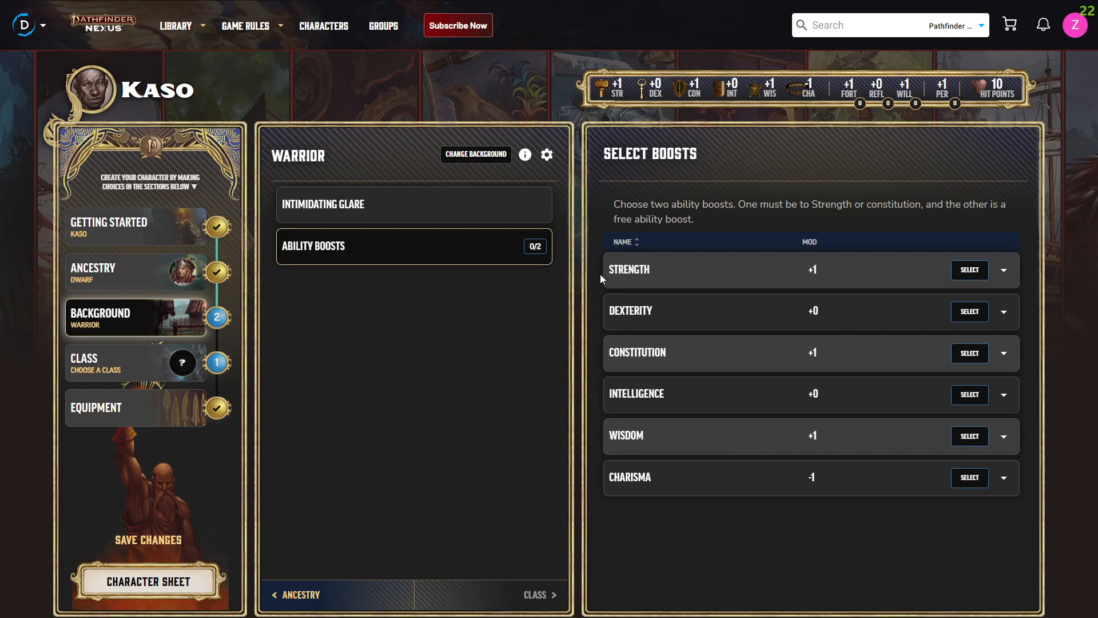
pyautogui.click(456, 200)
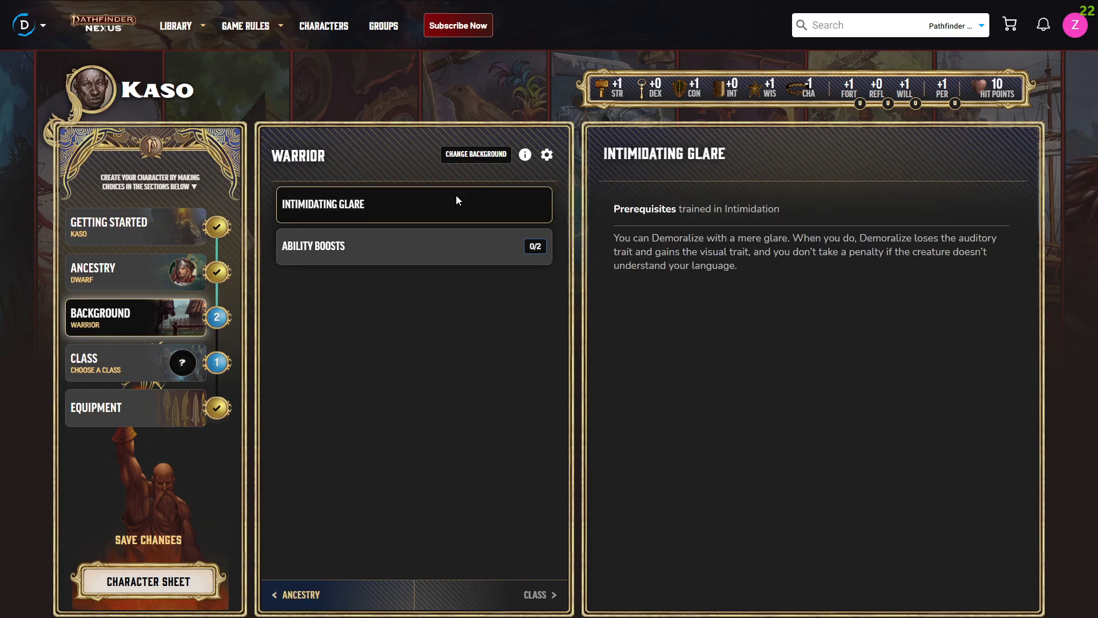
pyautogui.click(432, 254)
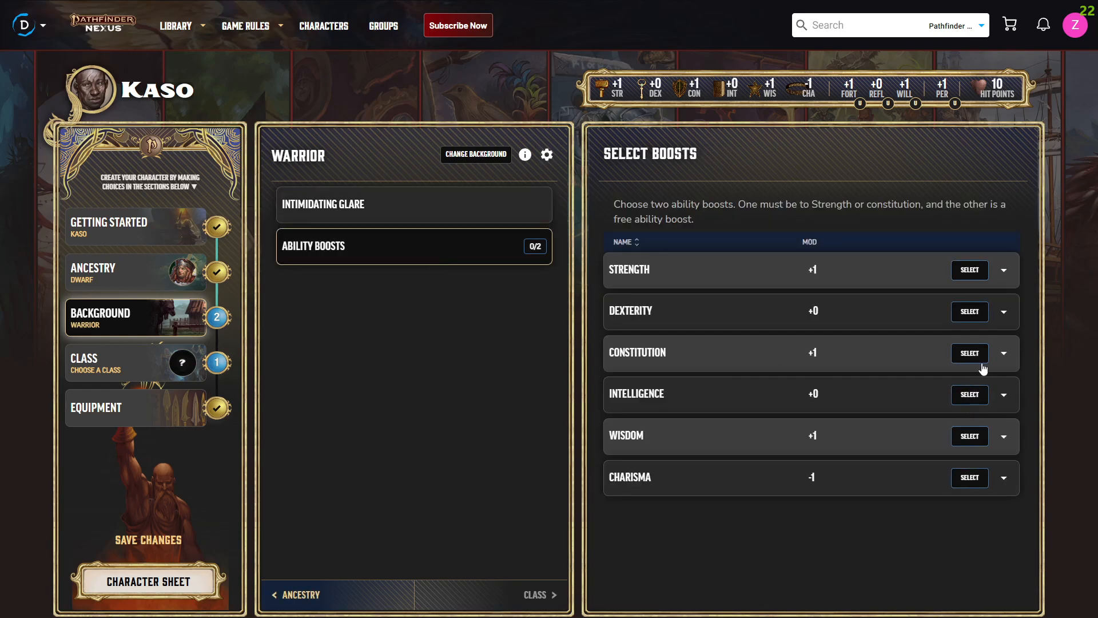
pyautogui.click(966, 317)
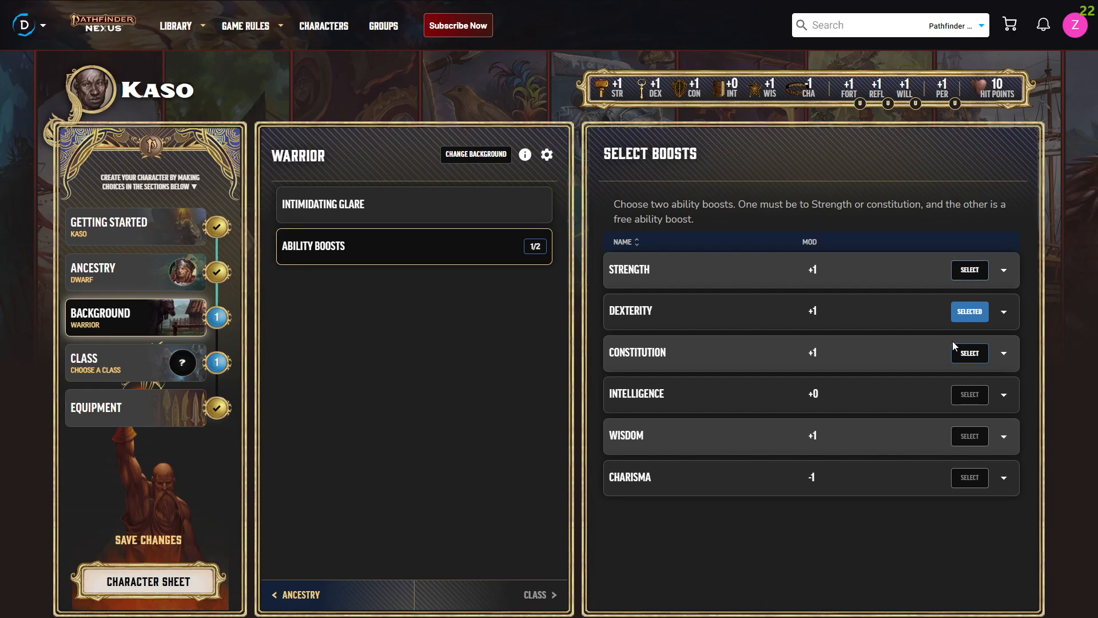
pyautogui.click(970, 271)
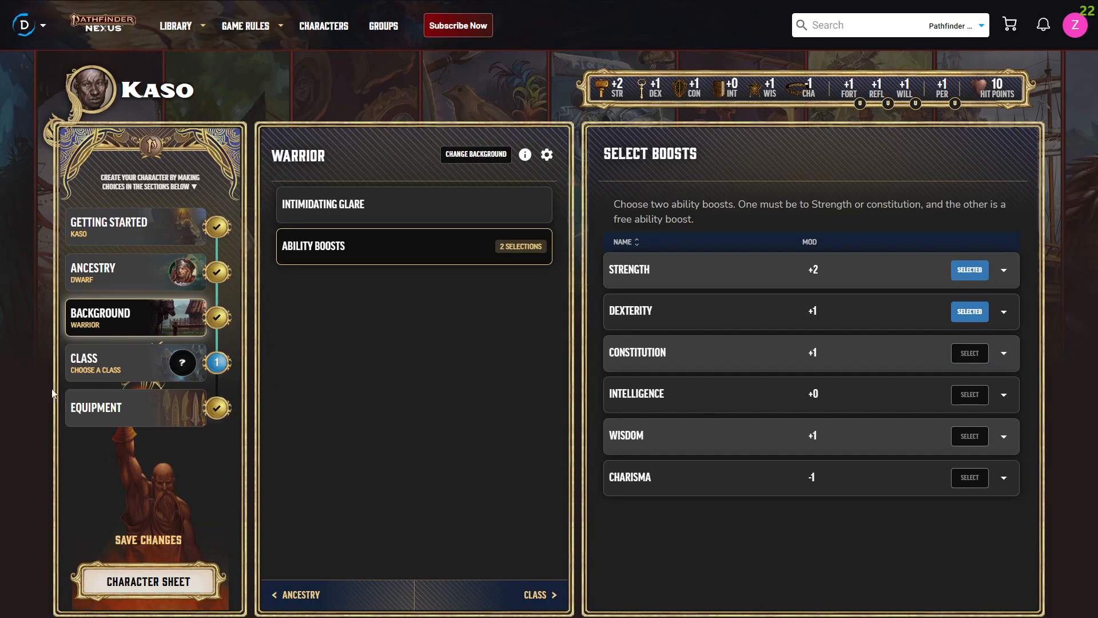
# Review the Fighter class description, basics and initial proficiencies, and select Fighter as the character's class
pyautogui.click(163, 357)
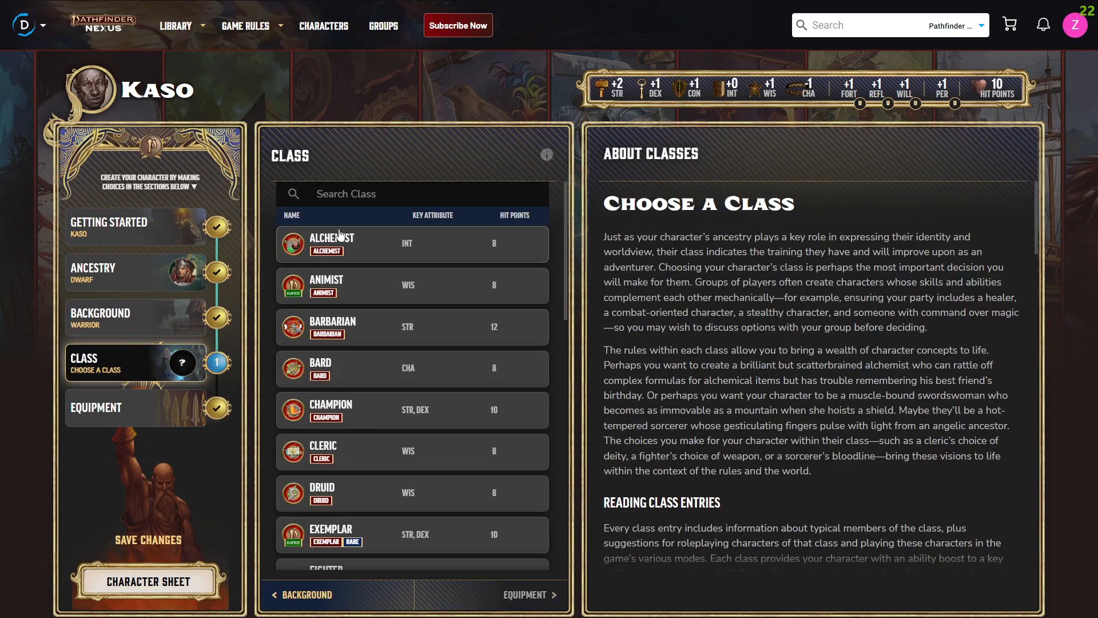
pyautogui.scroll(-4, 408, 276)
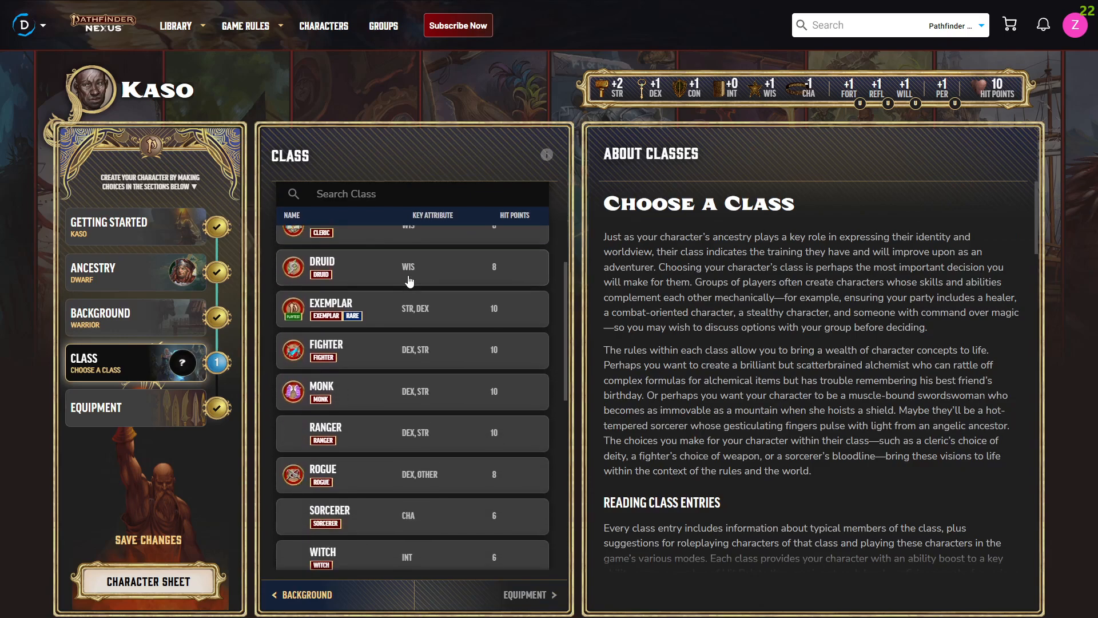
pyautogui.click(421, 358)
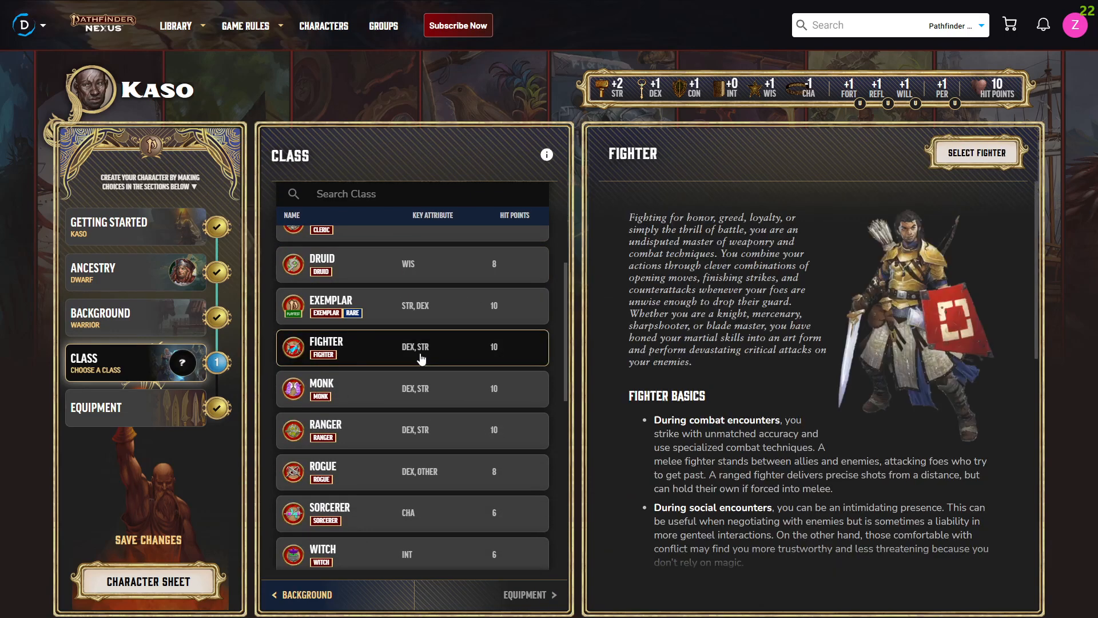
pyautogui.scroll(-2, 806, 296)
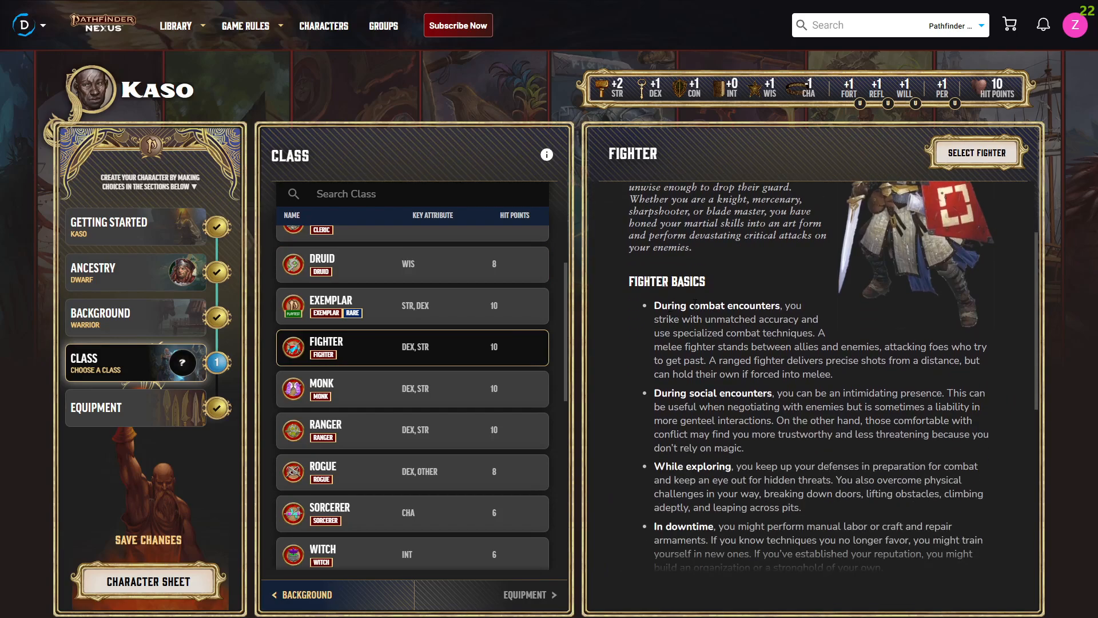
pyautogui.scroll(2, 694, 303)
pyautogui.scroll(-5, 693, 331)
pyautogui.scroll(-3, 693, 354)
pyautogui.scroll(1, 708, 327)
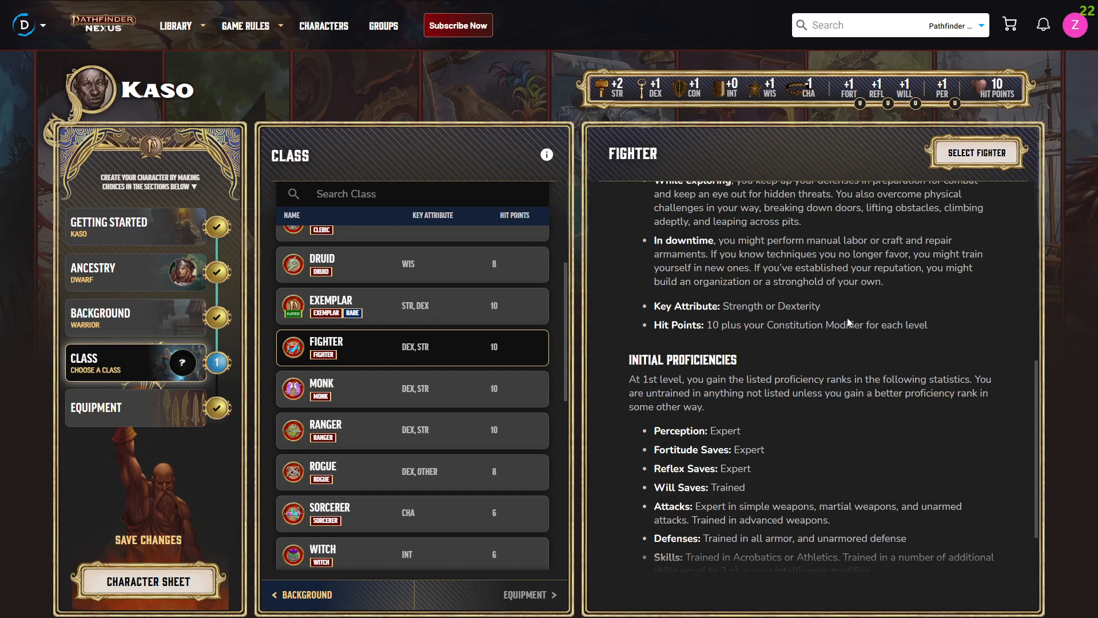
pyautogui.scroll(-2, 780, 340)
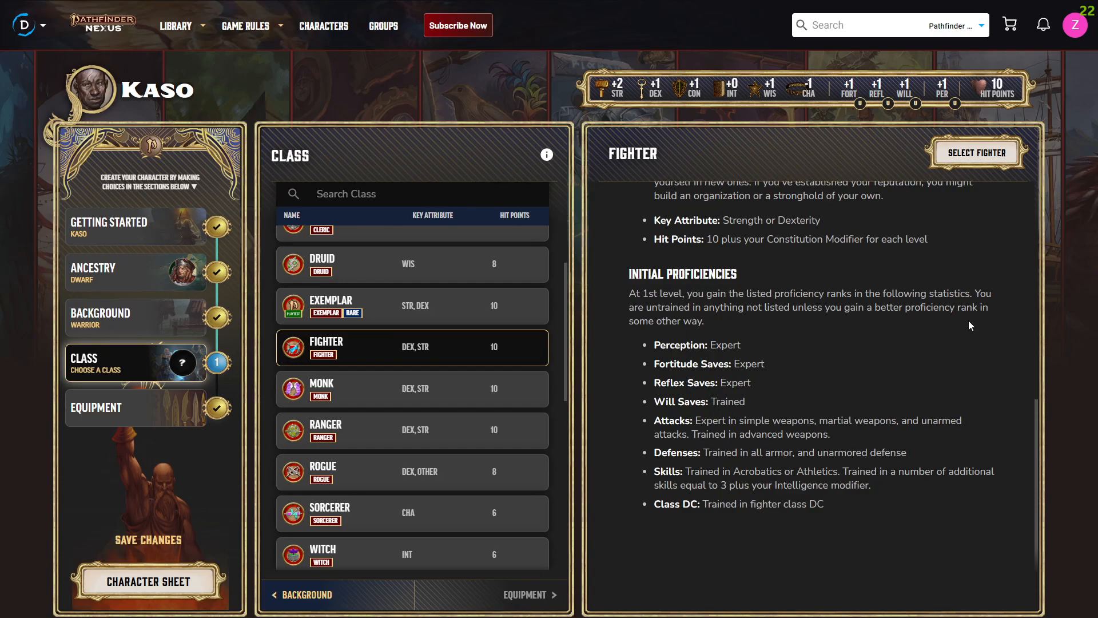
pyautogui.click(969, 156)
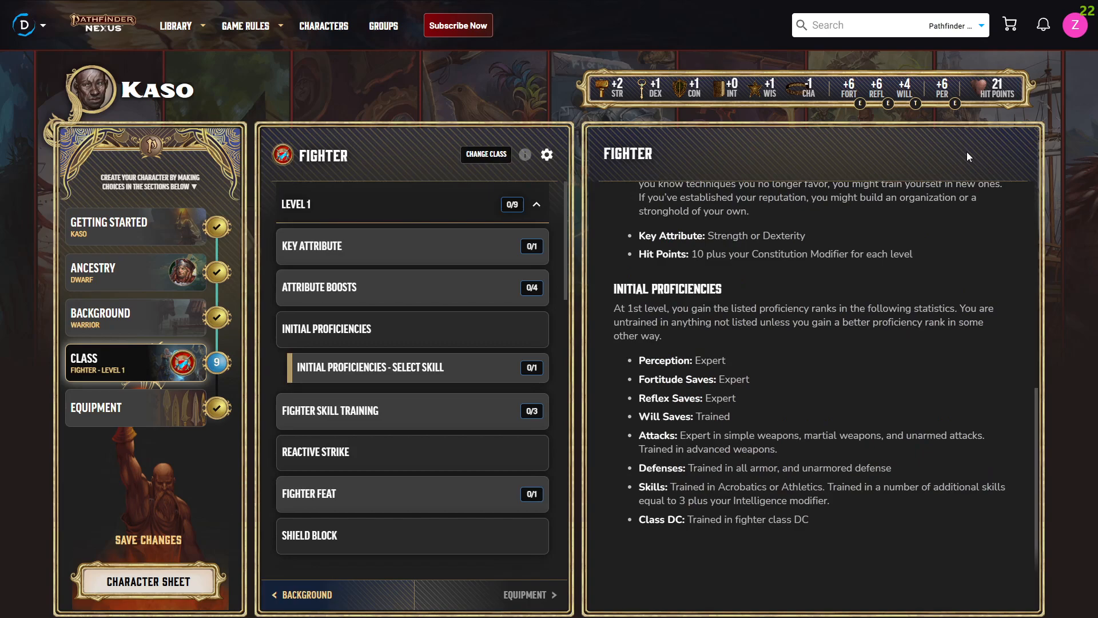
# Choose Strength as the key attribute and assign the four free attribute boosts to Strength, Constitution, Wisdom and Charisma
pyautogui.click(401, 255)
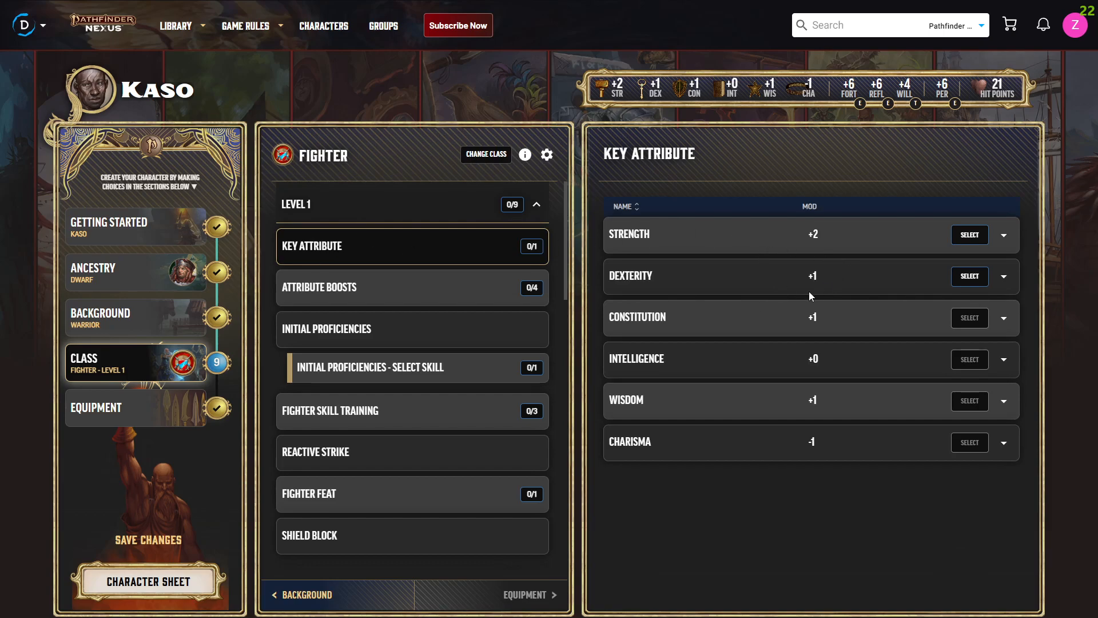
pyautogui.click(969, 234)
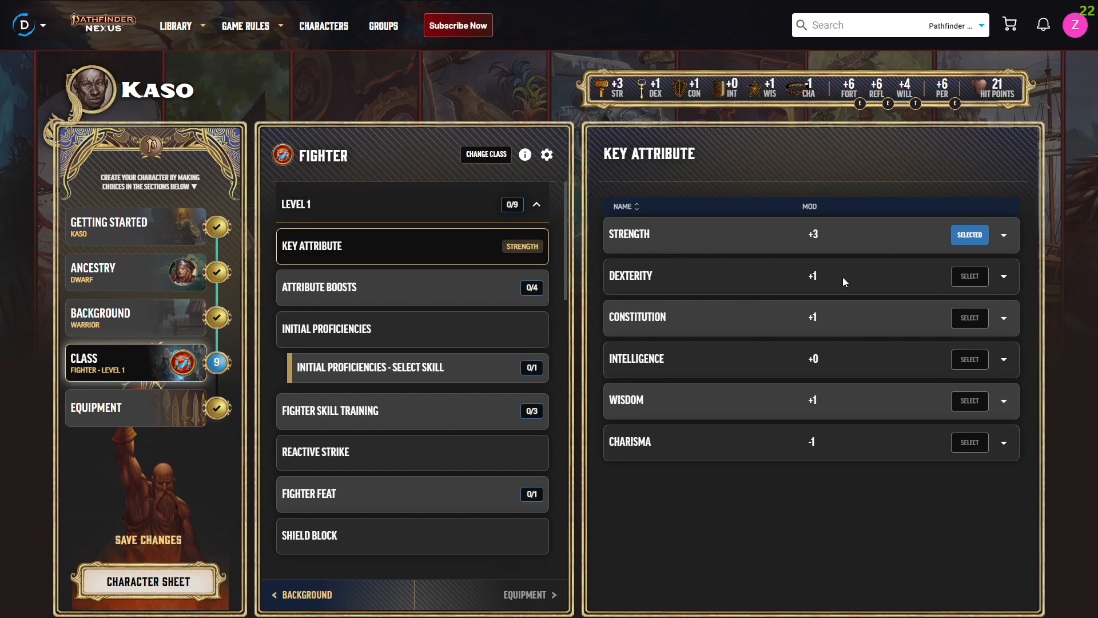
pyautogui.click(403, 294)
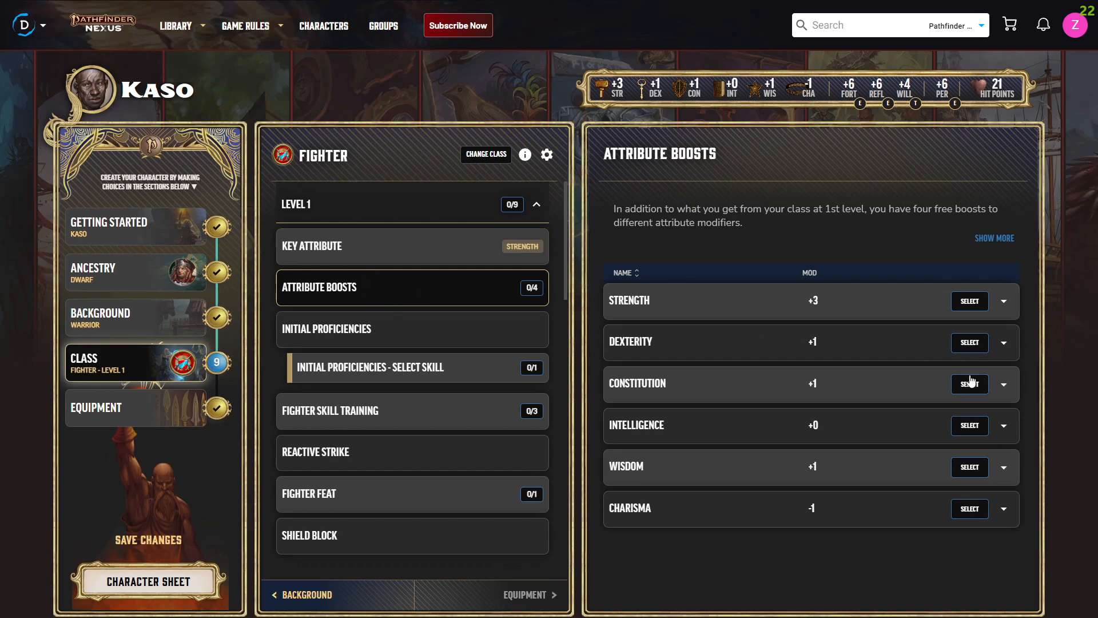
pyautogui.click(969, 301)
pyautogui.click(970, 385)
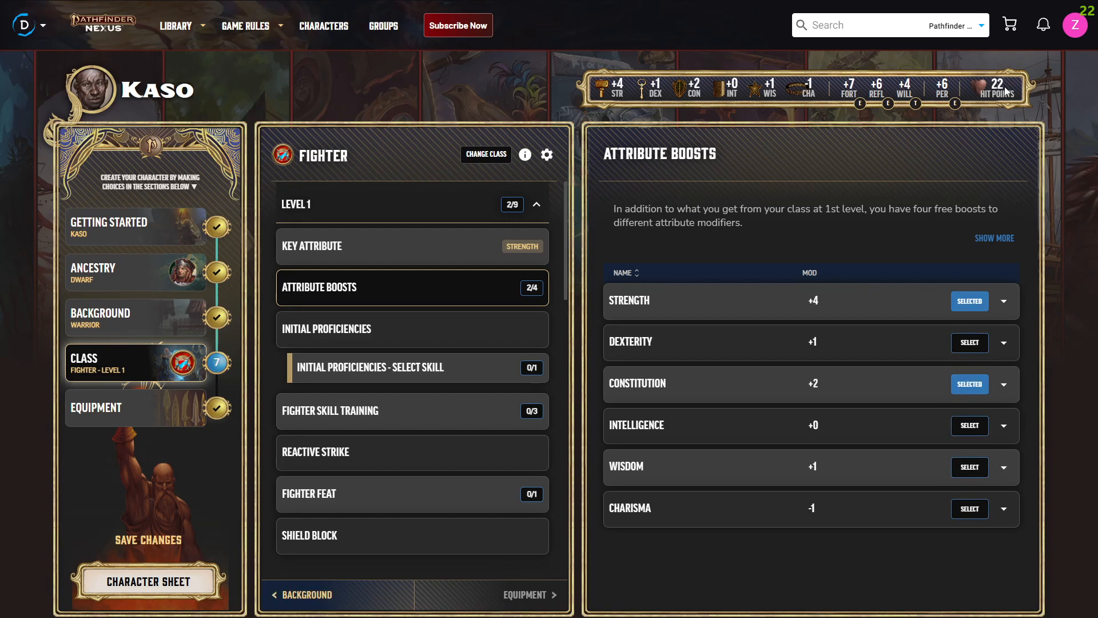
pyautogui.click(973, 467)
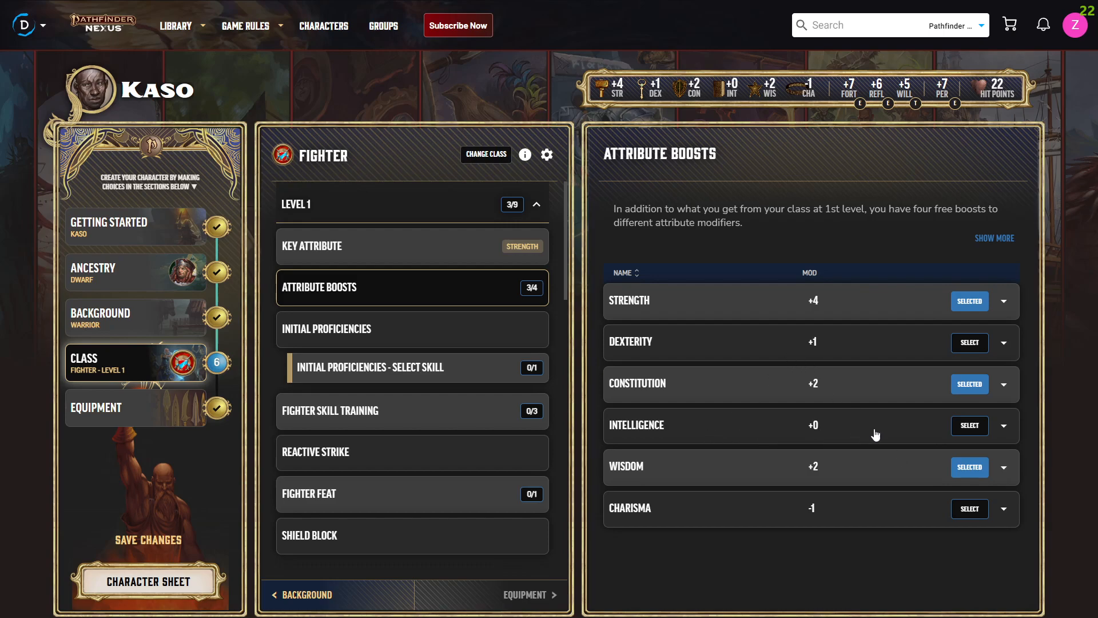
pyautogui.click(975, 513)
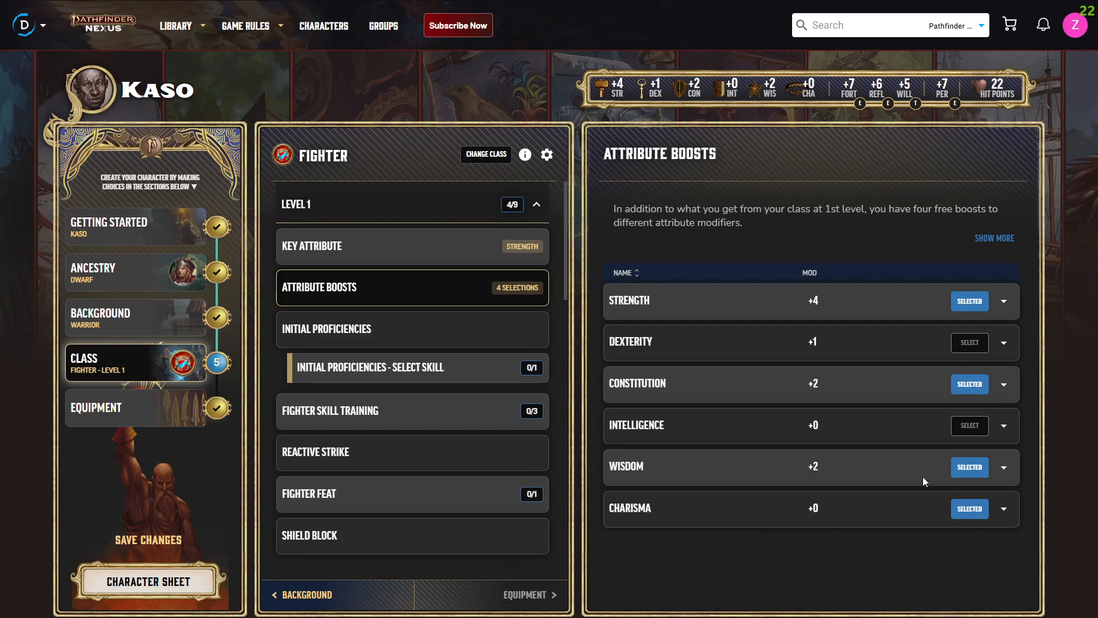
# Train Athletics as the initial proficiency skill, and Survival, Society and Acrobatics as the fighter skill training choices
pyautogui.click(398, 372)
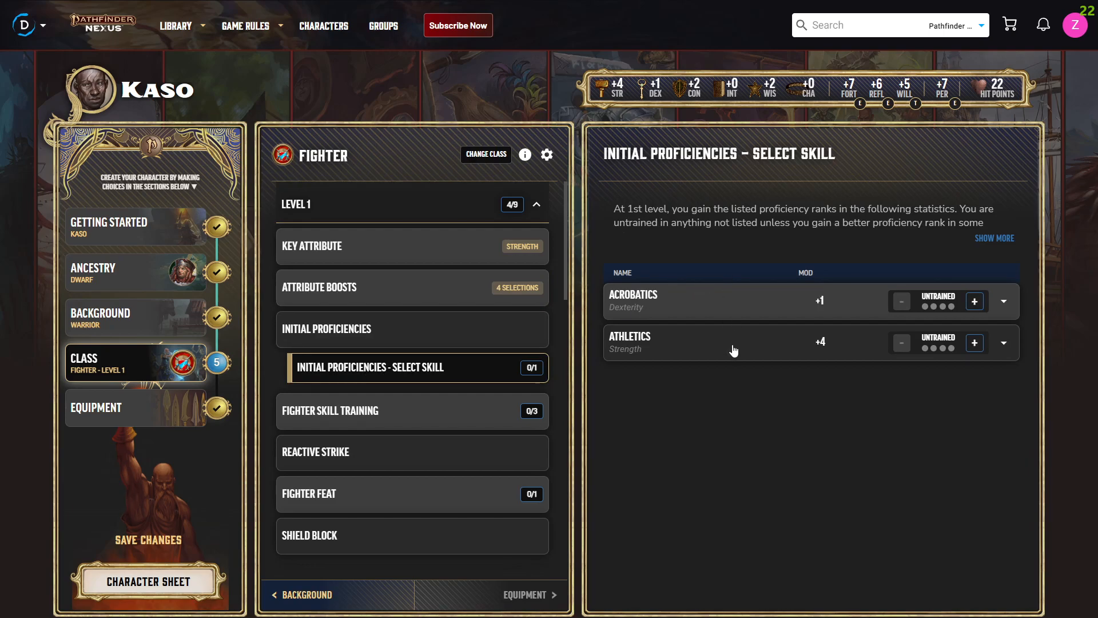
pyautogui.click(976, 343)
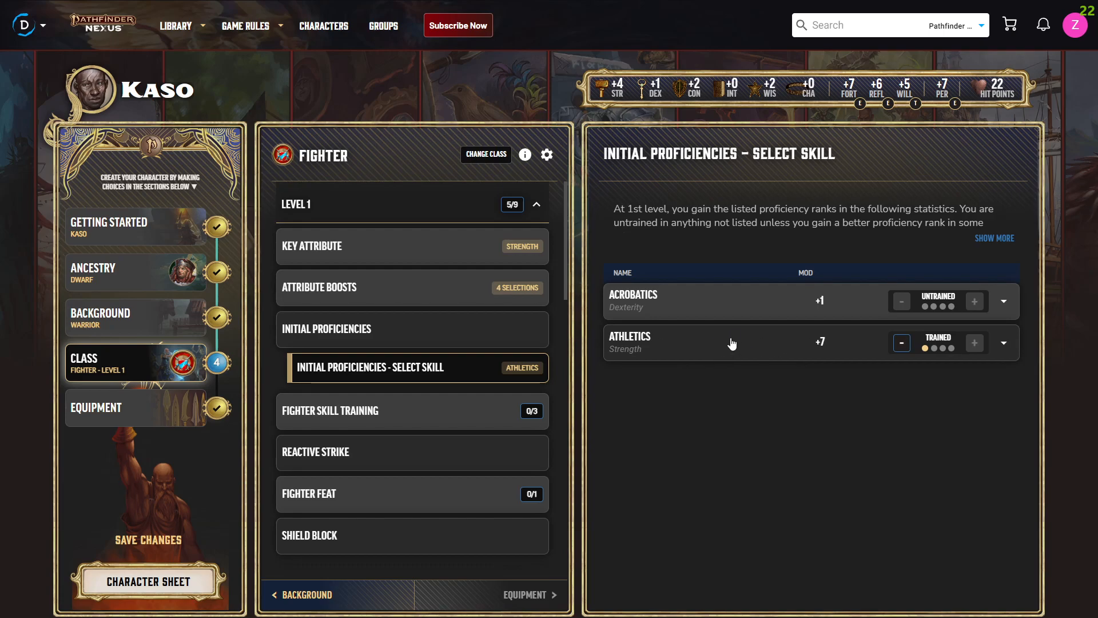
pyautogui.click(426, 414)
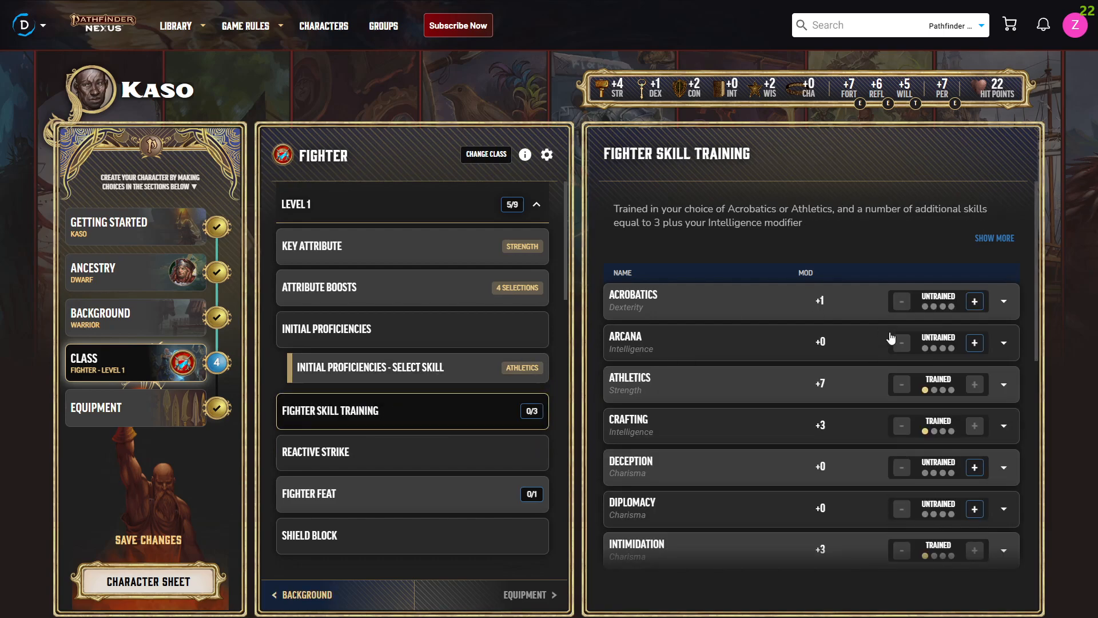
pyautogui.scroll(-8, 945, 400)
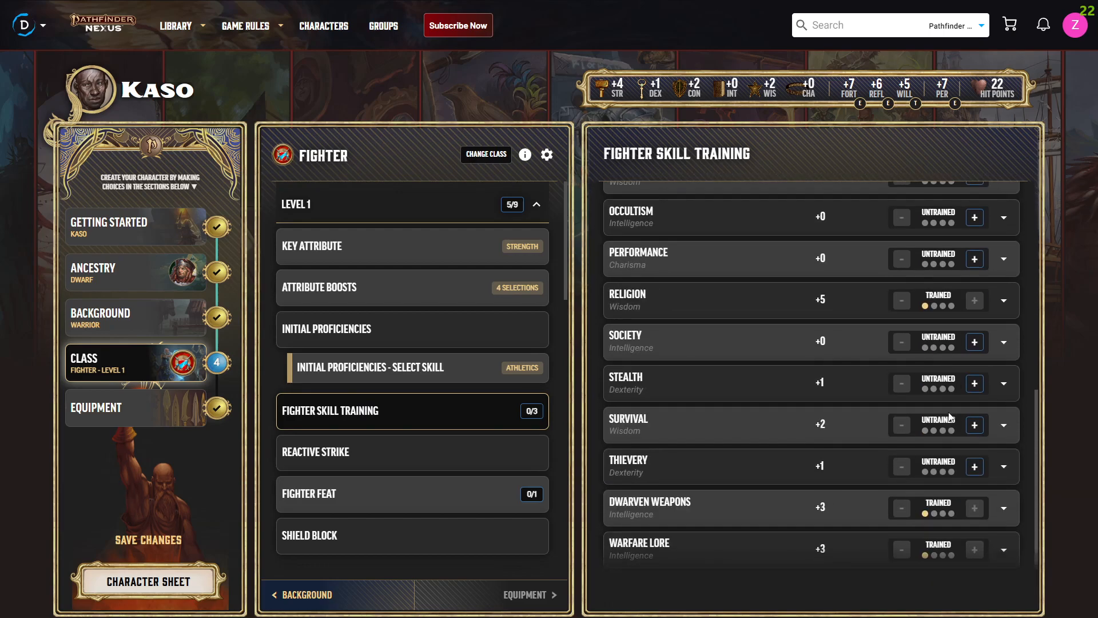
pyautogui.click(975, 424)
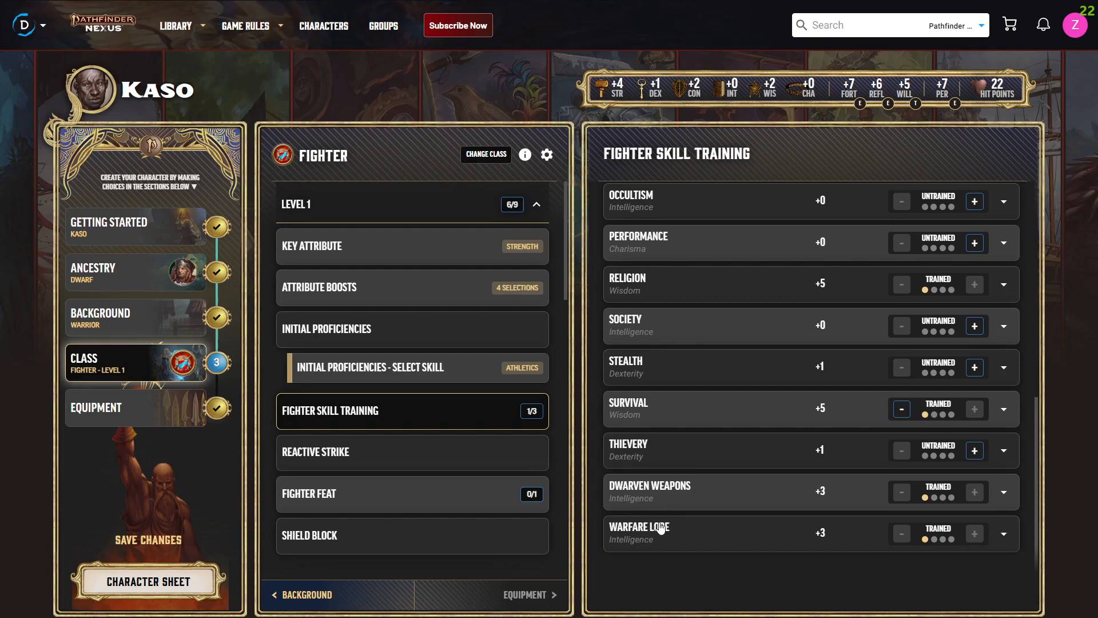
pyautogui.click(975, 326)
pyautogui.scroll(4, 884, 310)
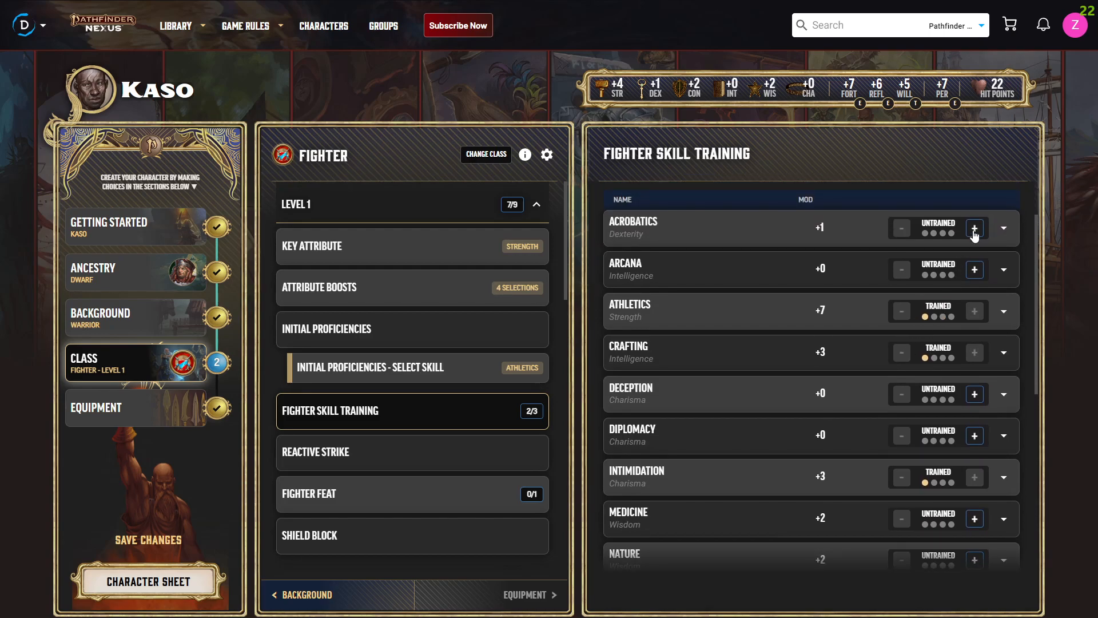
pyautogui.click(974, 228)
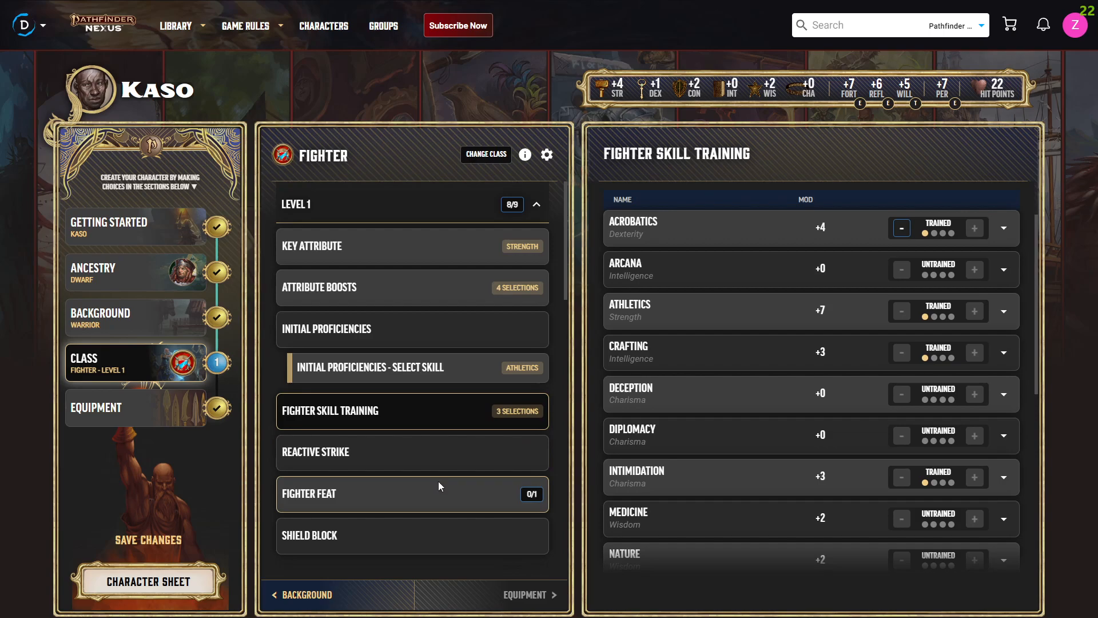
# Select Double Slice as the level 1 fighter feat
pyautogui.scroll(2, 610, 394)
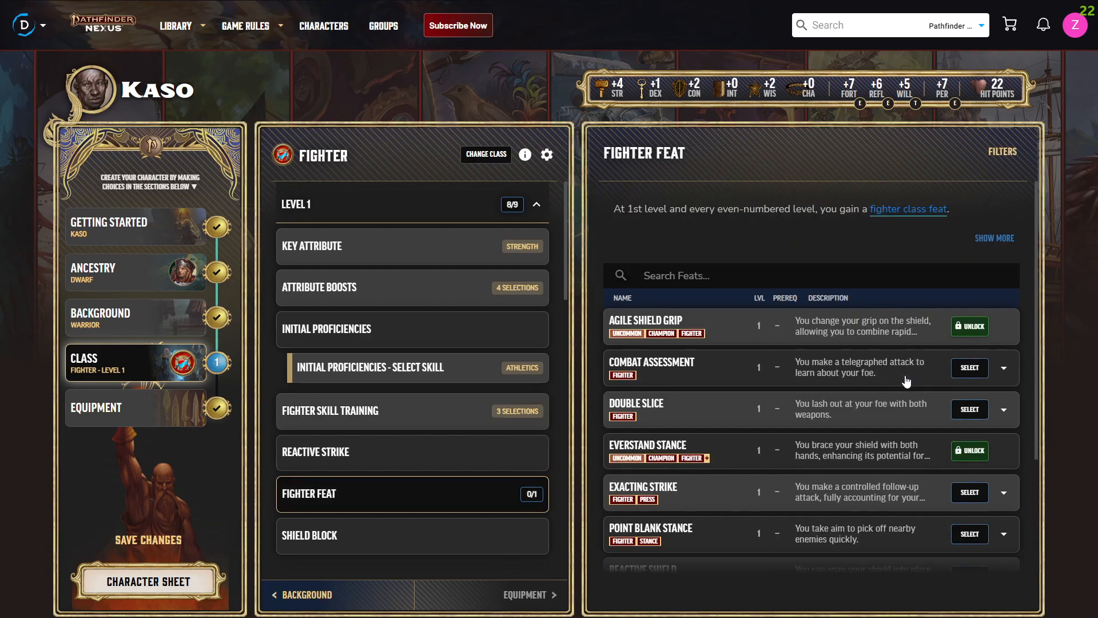
pyautogui.click(975, 409)
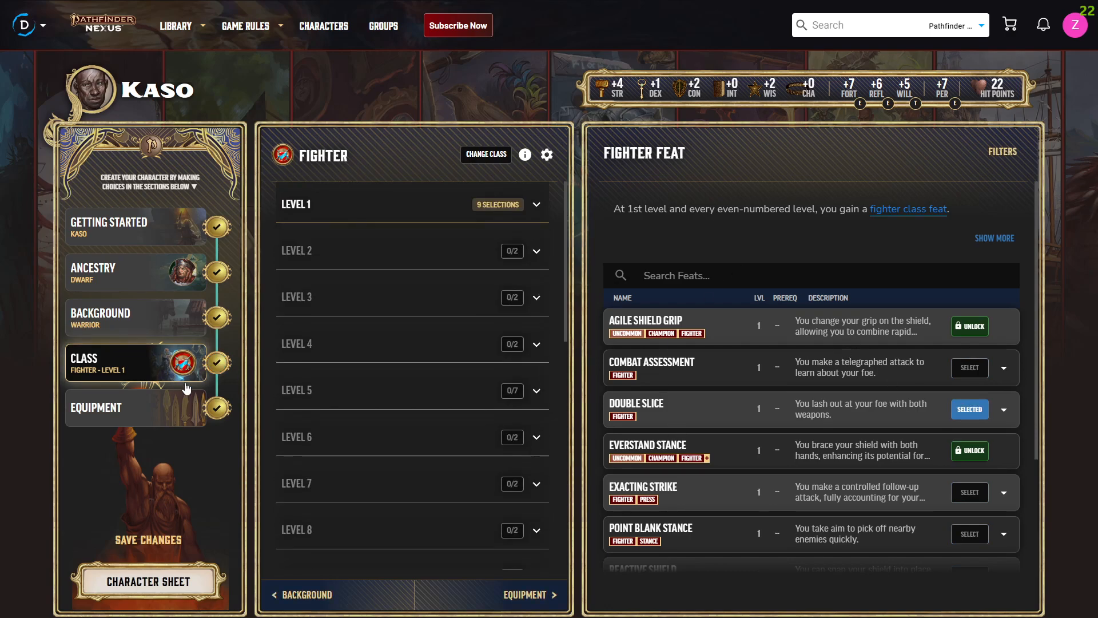
# Review and purchase the Fighter quick equipment package with its preselected items, and save the character
pyautogui.click(160, 413)
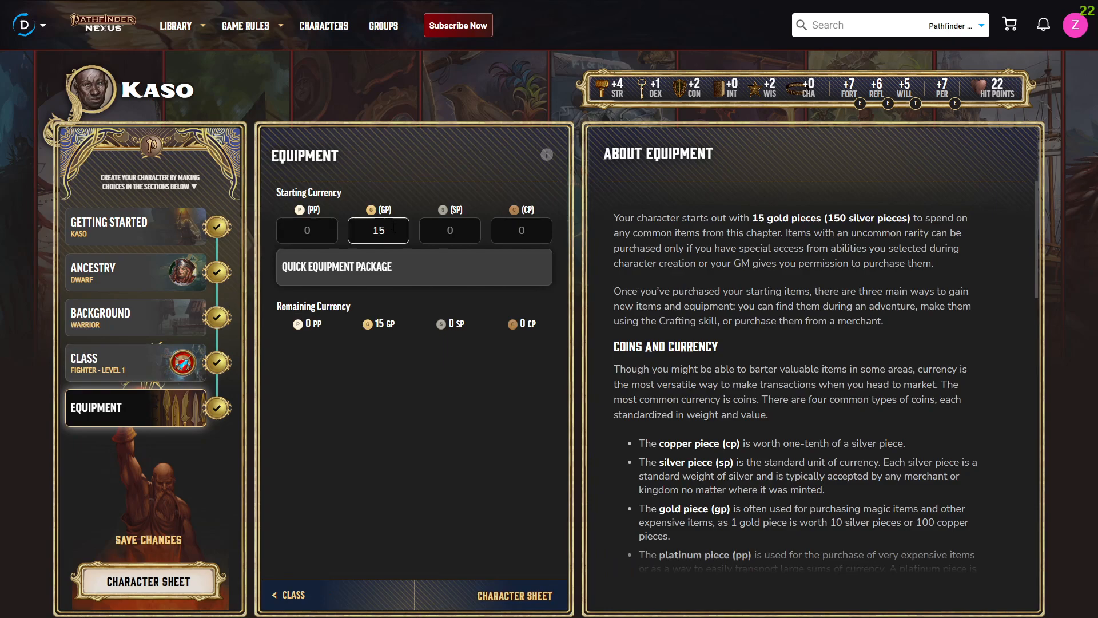
pyautogui.click(391, 265)
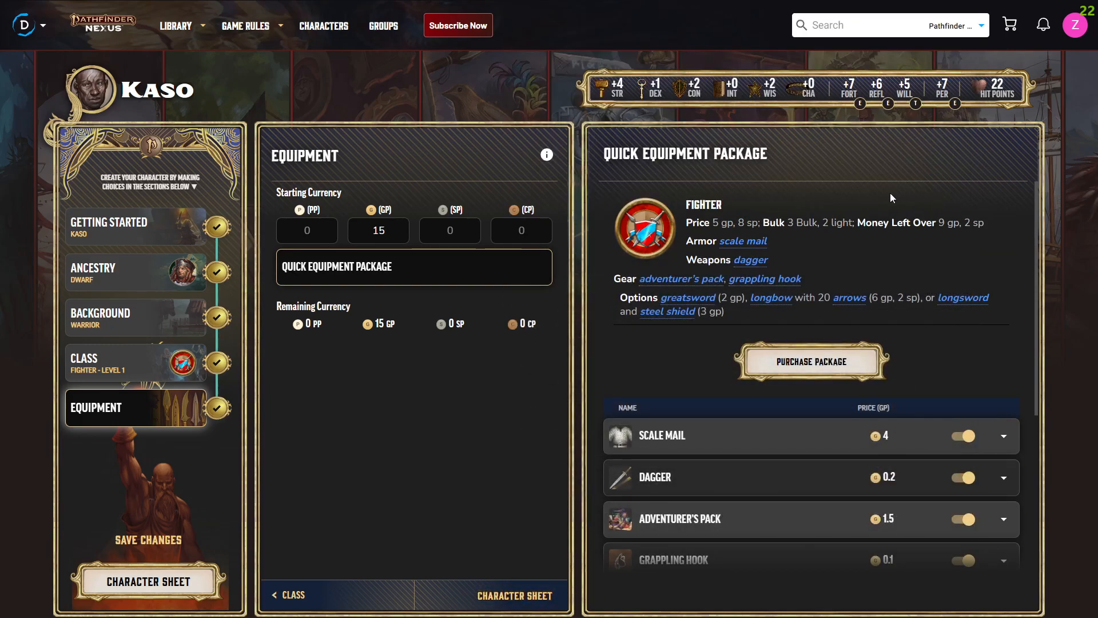
pyautogui.scroll(-5, 901, 198)
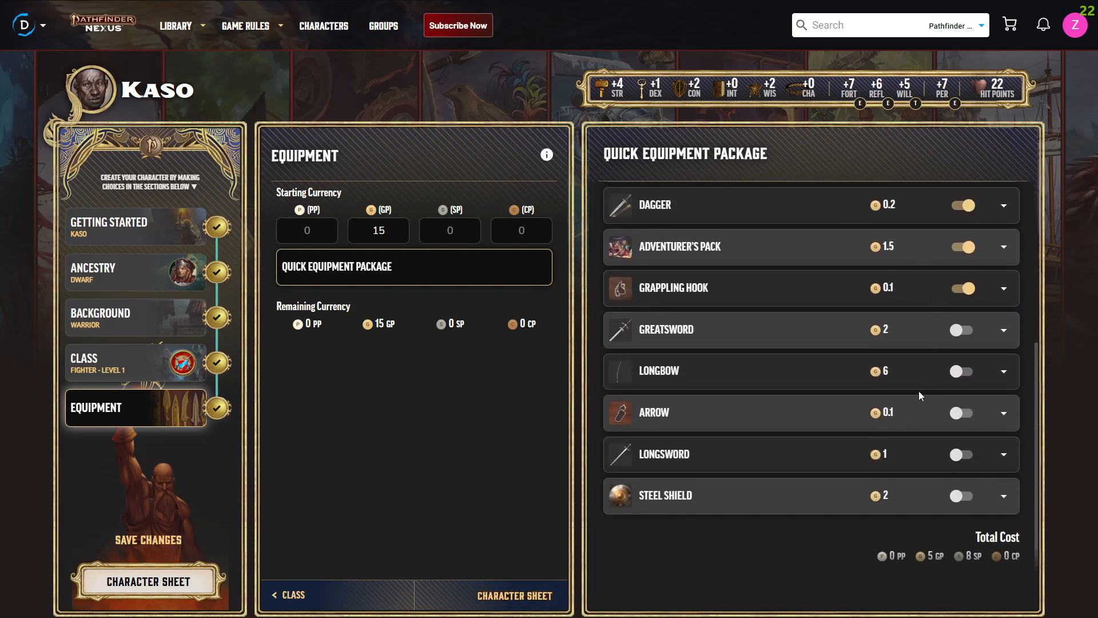
pyautogui.scroll(5, 907, 395)
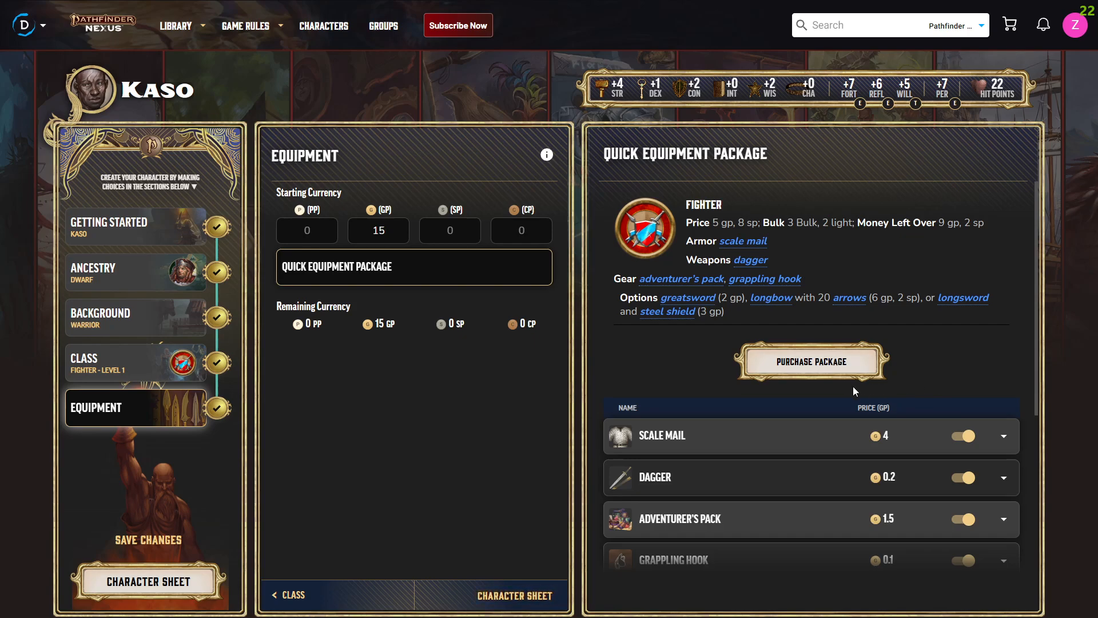
pyautogui.click(847, 372)
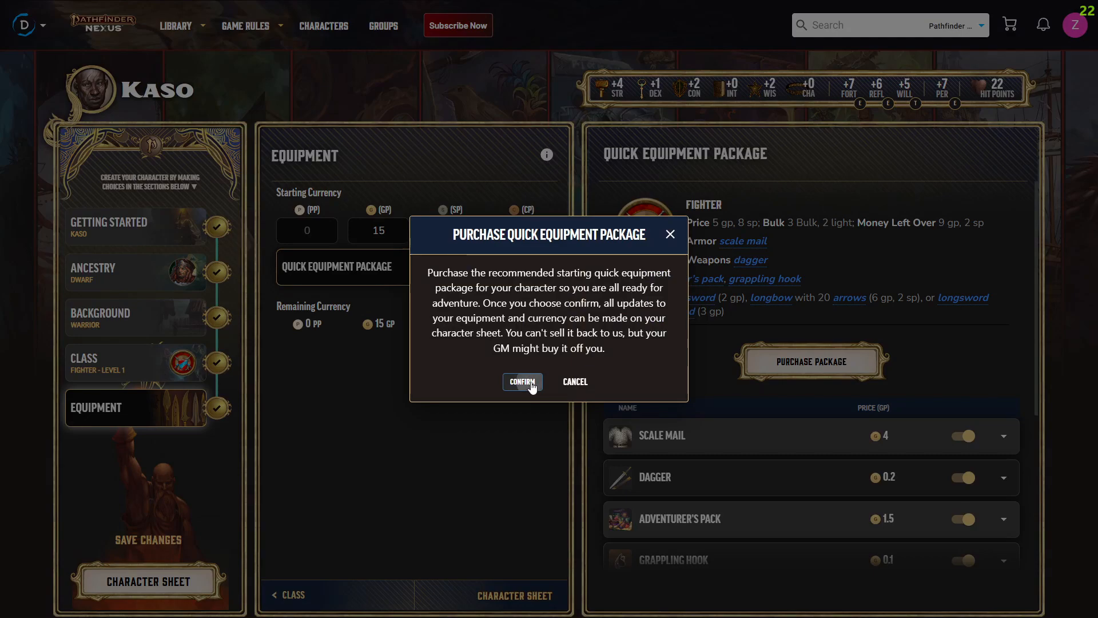
pyautogui.click(532, 386)
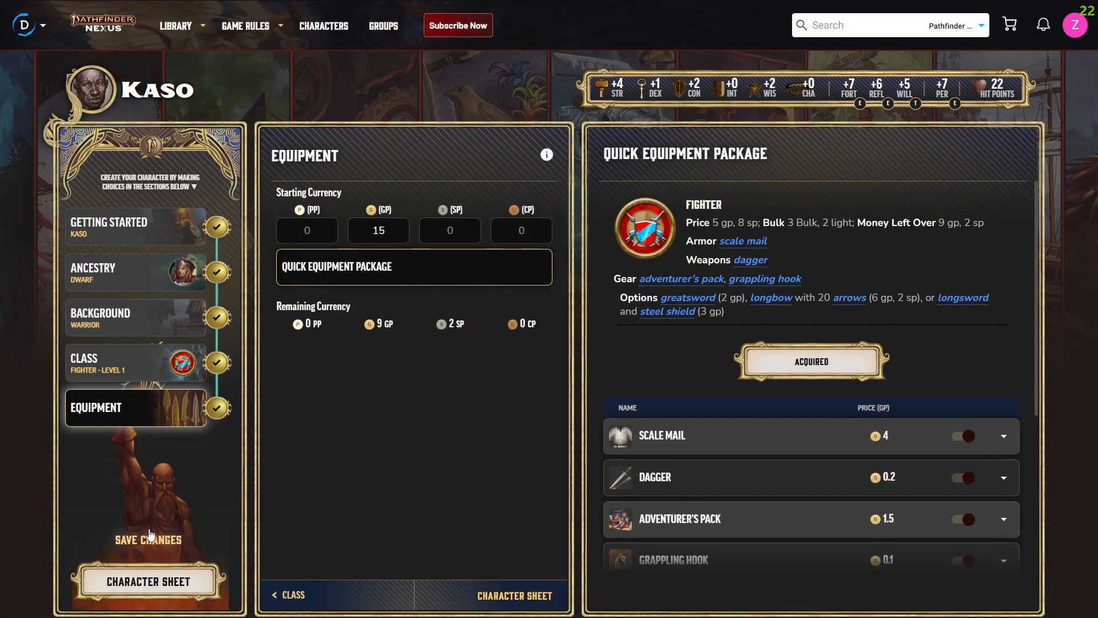
pyautogui.click(150, 539)
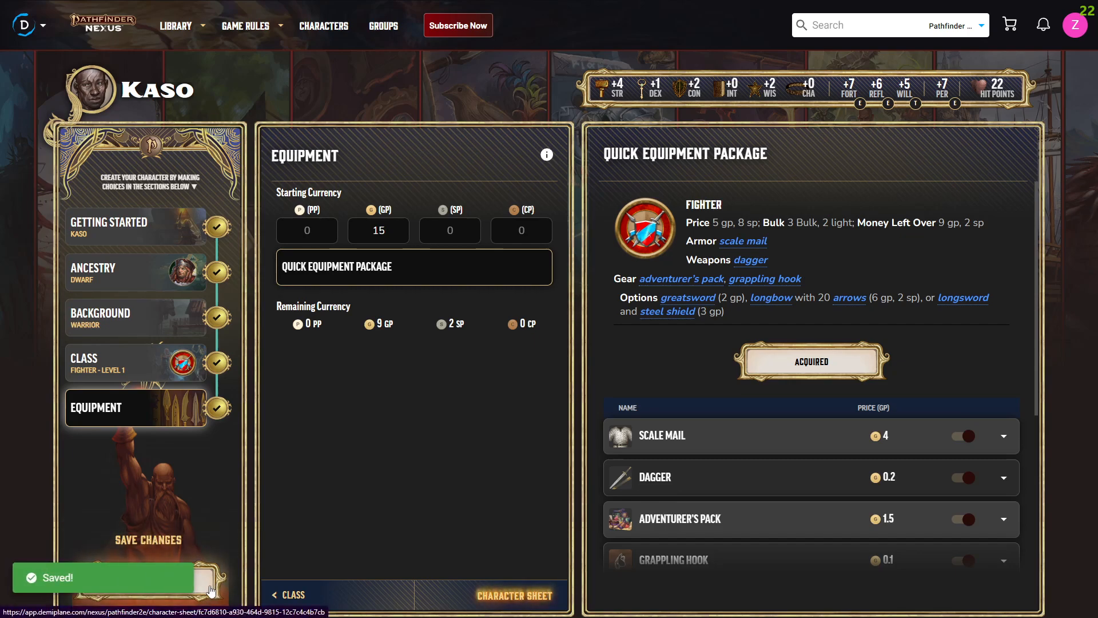
# Open the character sheet, try the Clean Dark, Divine Portents and Hand-Drawn Heroics themes, and set the sheet theme to Might & Steel
pyautogui.click(210, 590)
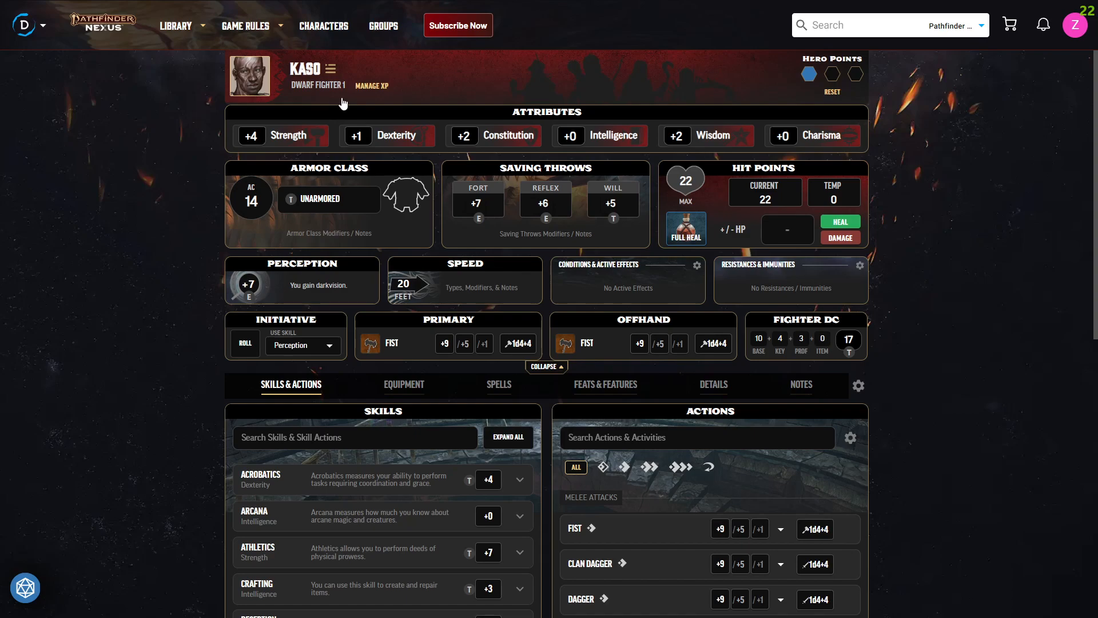
pyautogui.click(252, 77)
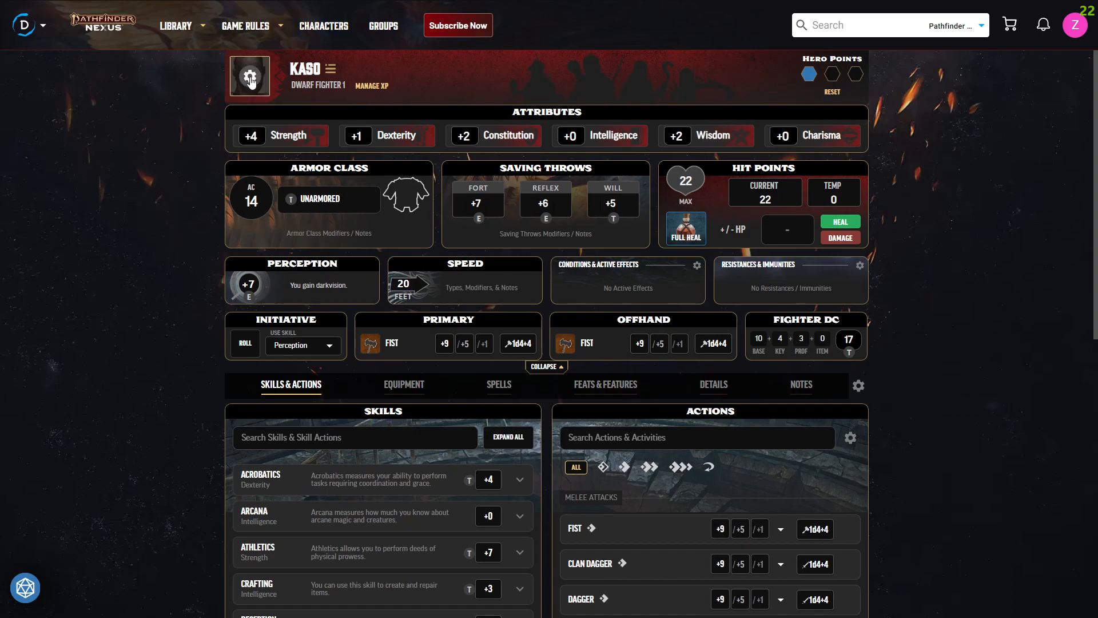
pyautogui.click(981, 371)
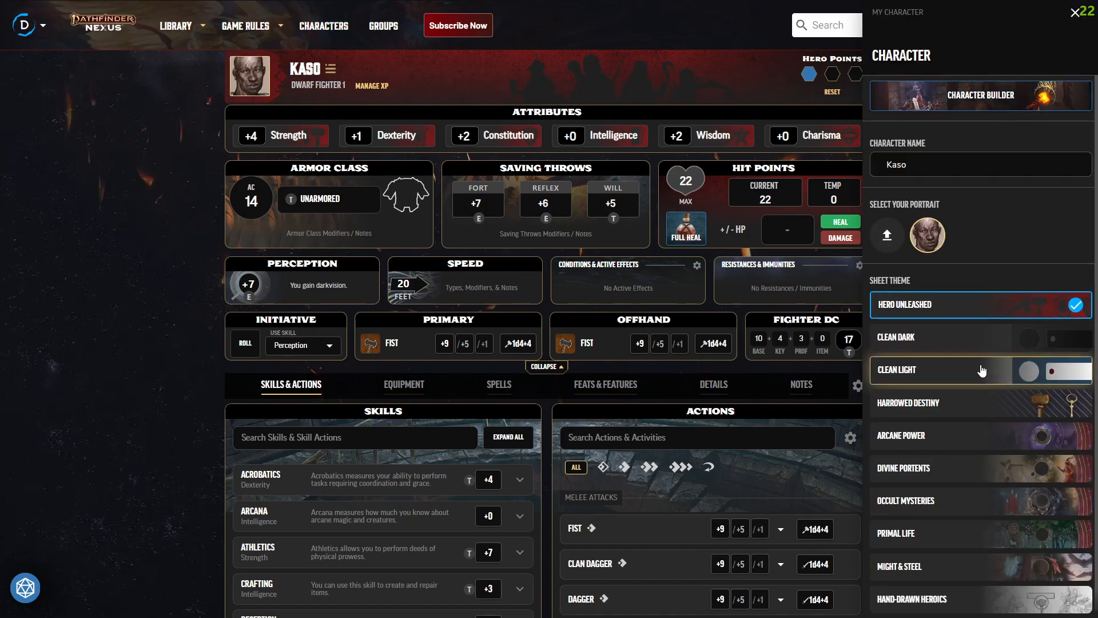
pyautogui.click(969, 343)
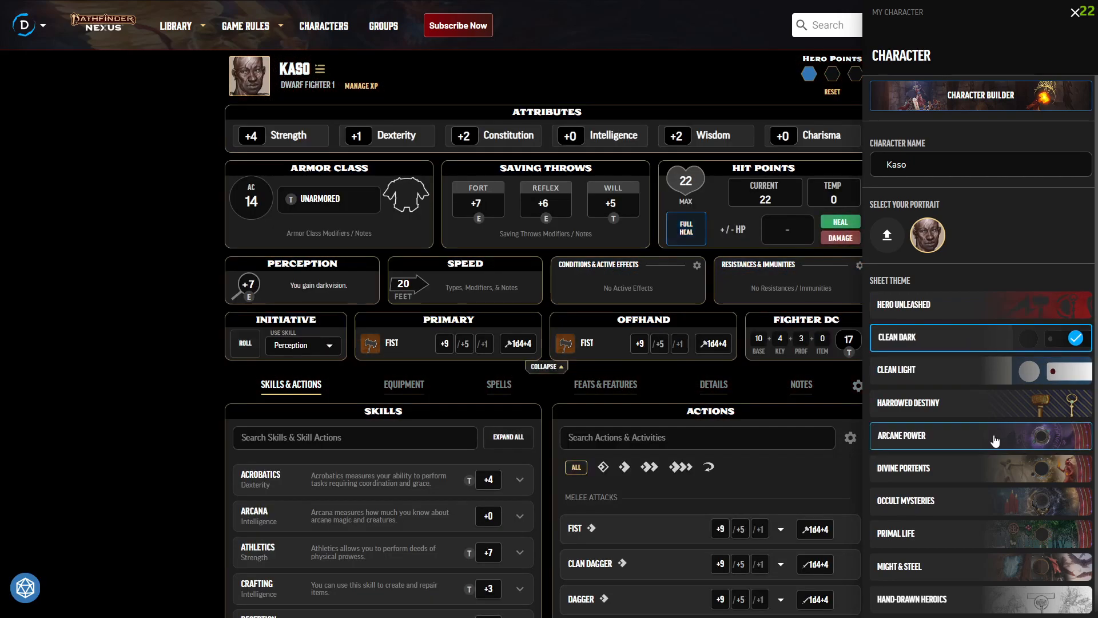
pyautogui.click(988, 478)
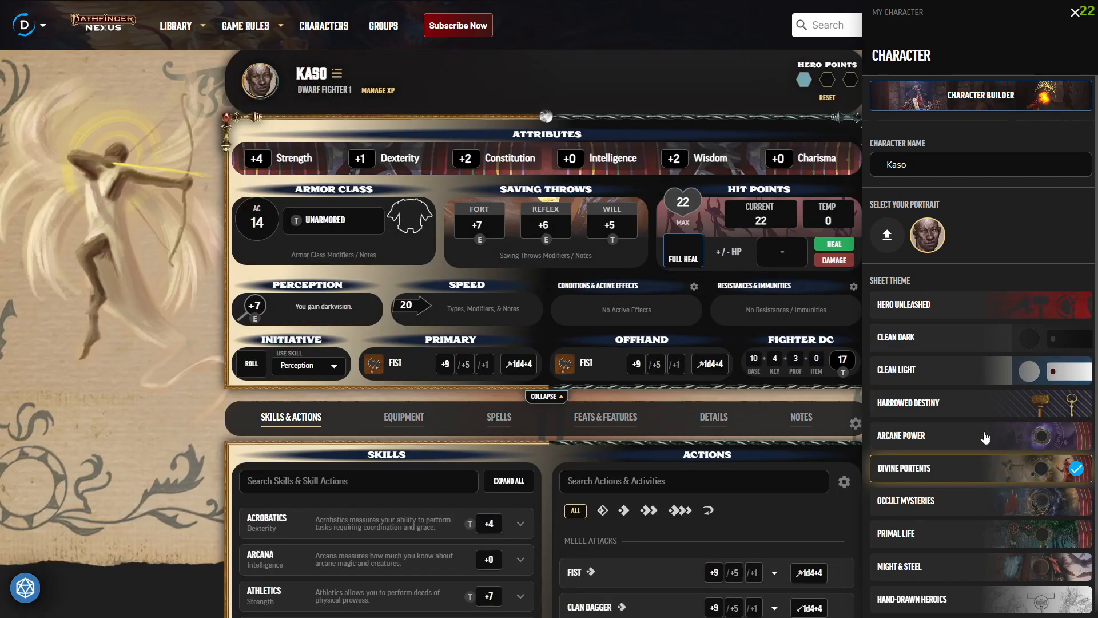
pyautogui.click(999, 572)
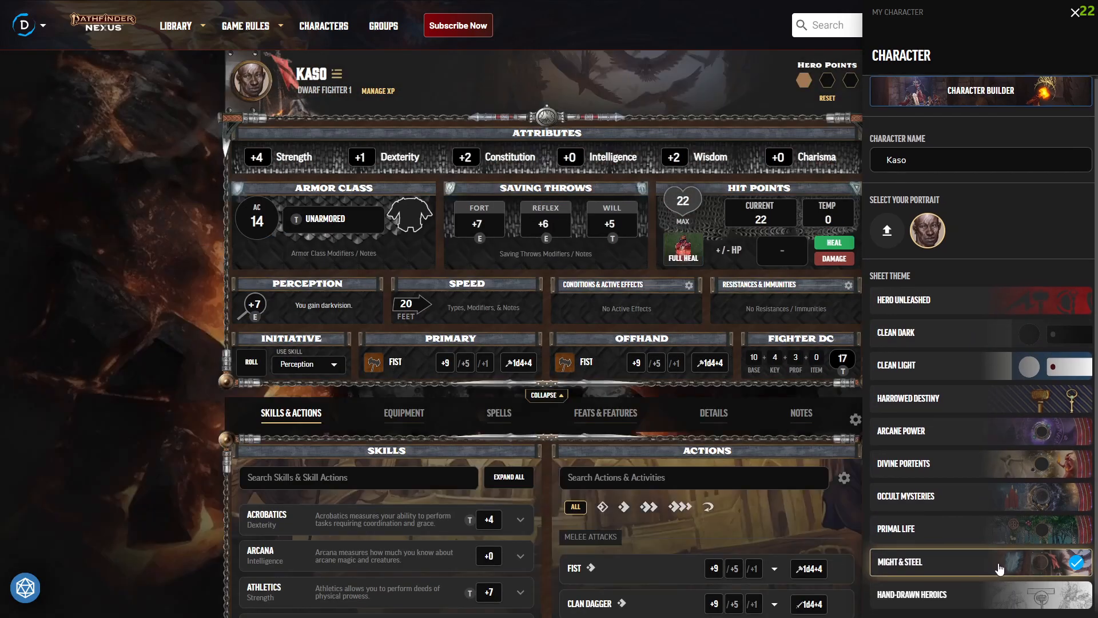
pyautogui.scroll(-1, 999, 572)
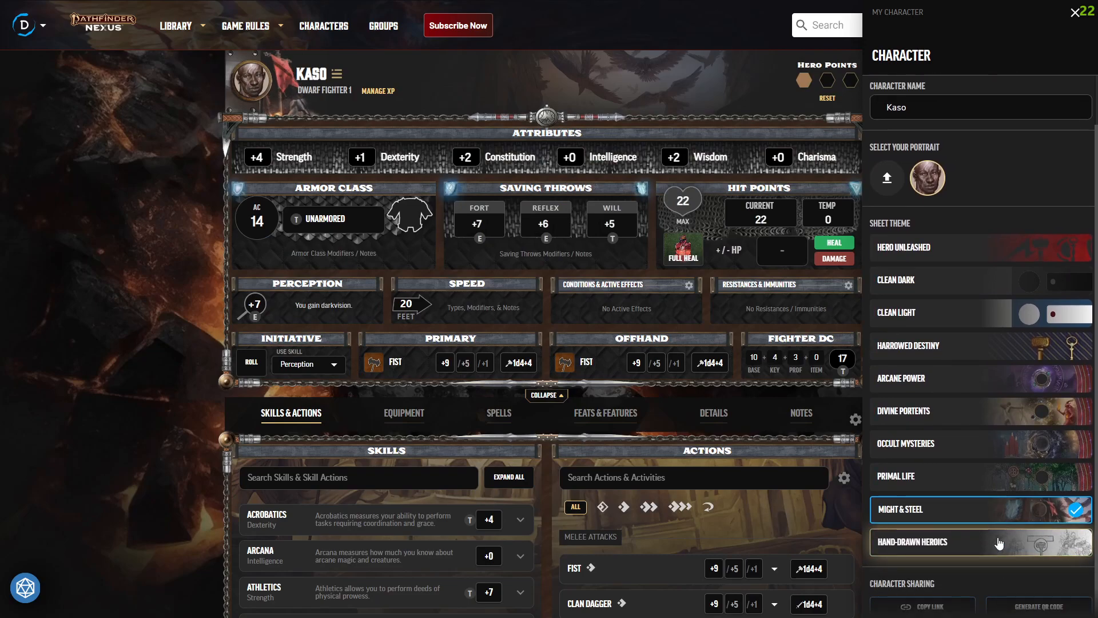
pyautogui.click(999, 541)
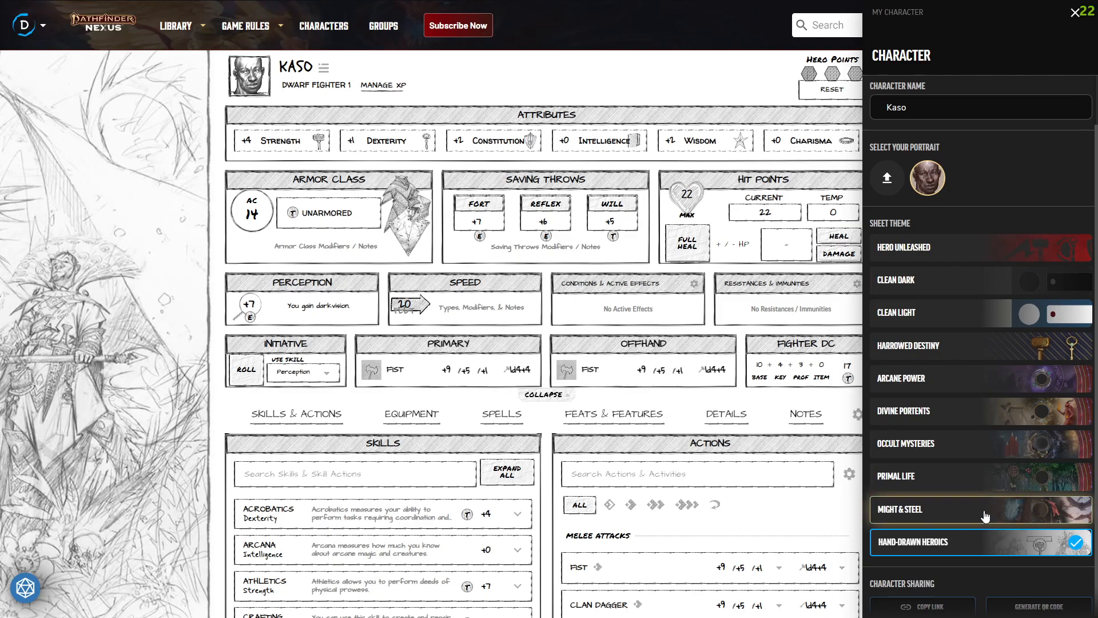
pyautogui.click(985, 517)
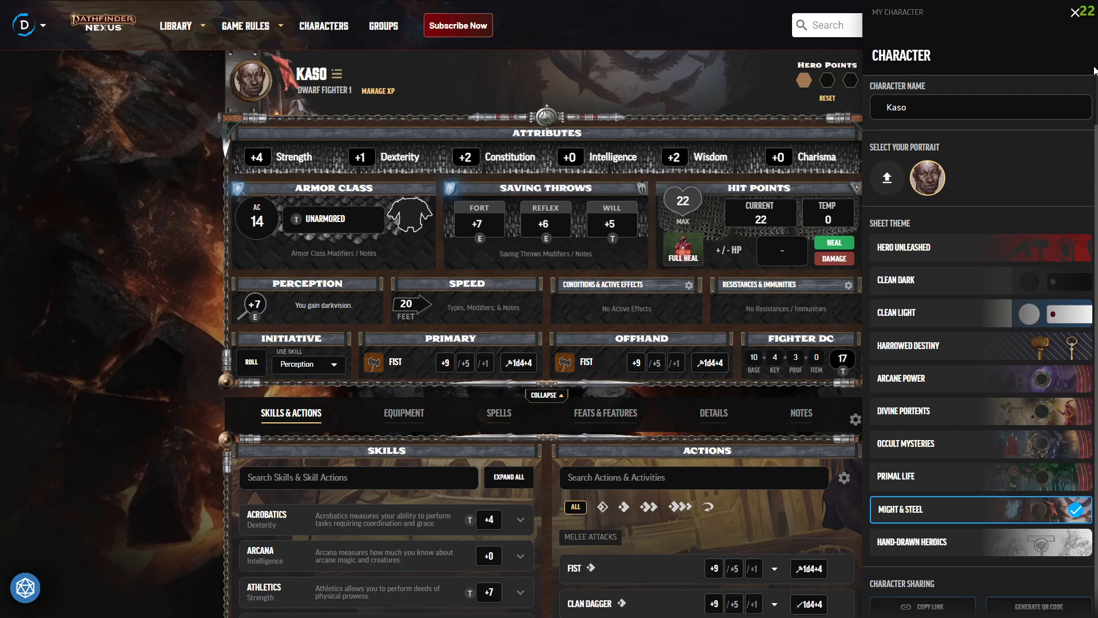
pyautogui.click(1074, 13)
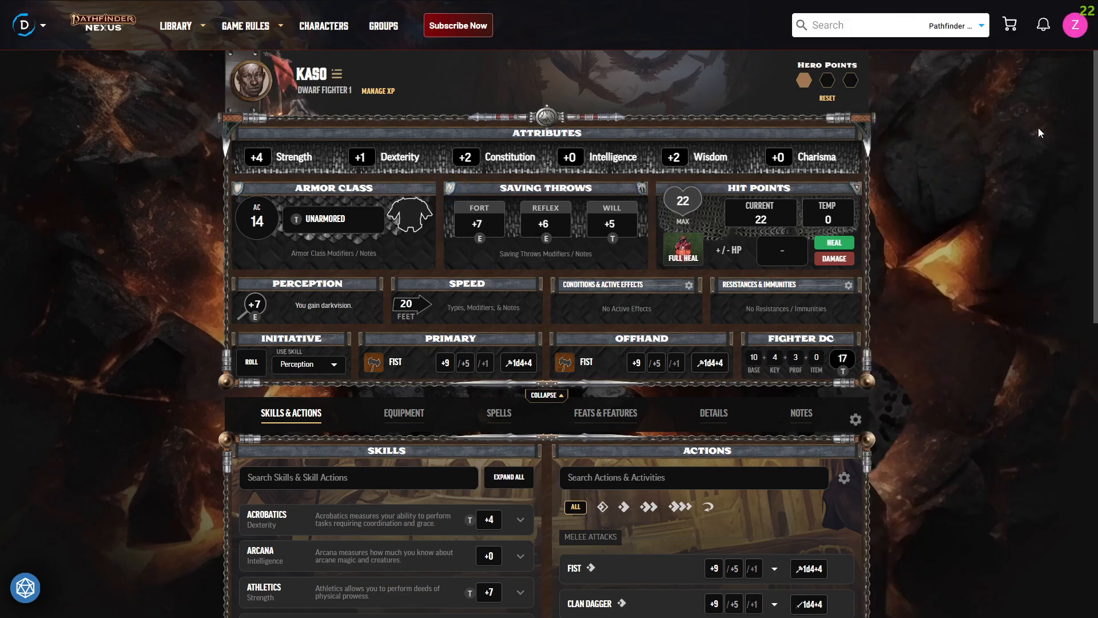